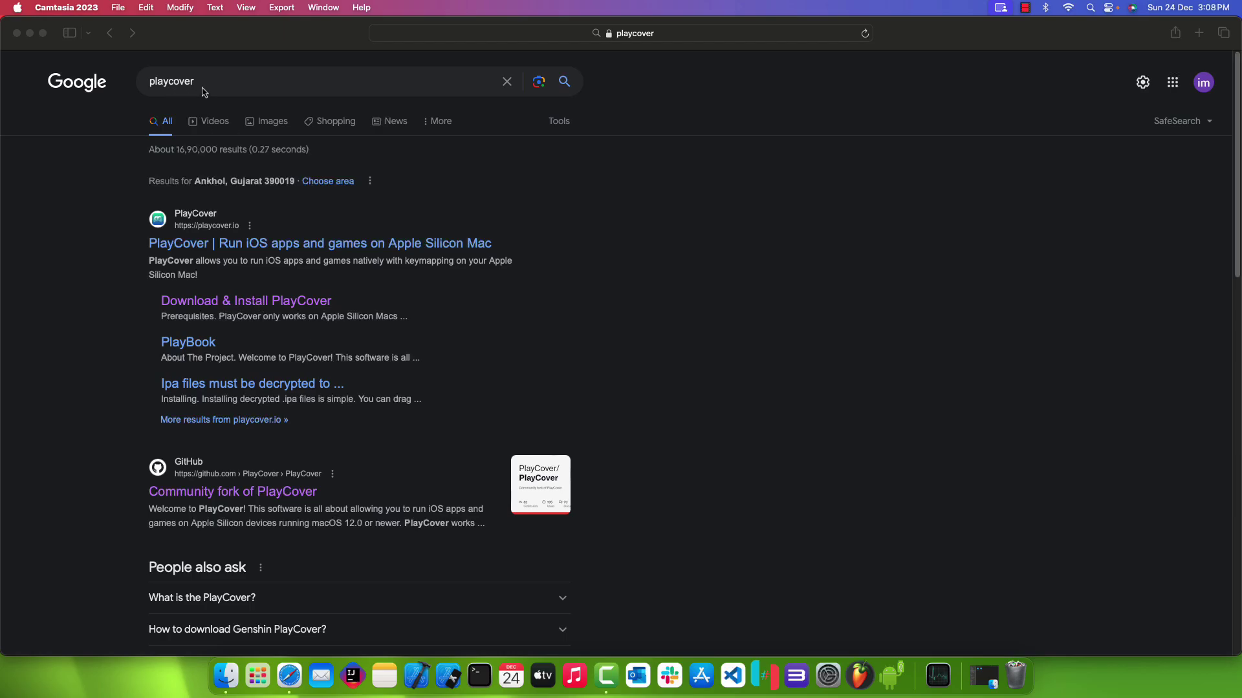
# Rerun the Google search for 'playcover' and open the docs.playcover.io Download & Install PlayCover page
pyautogui.click(227, 86)
pyautogui.click(238, 83)
pyautogui.press('Return')
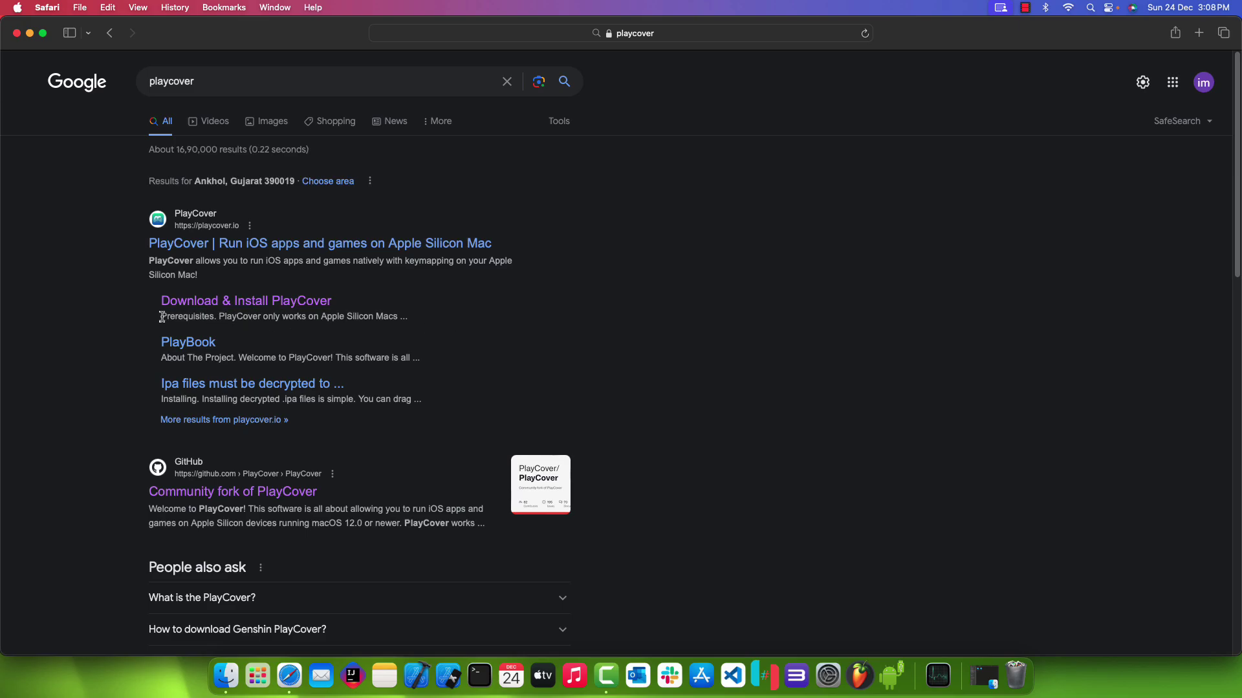
pyautogui.moveTo(161, 317); pyautogui.dragTo(452, 316)
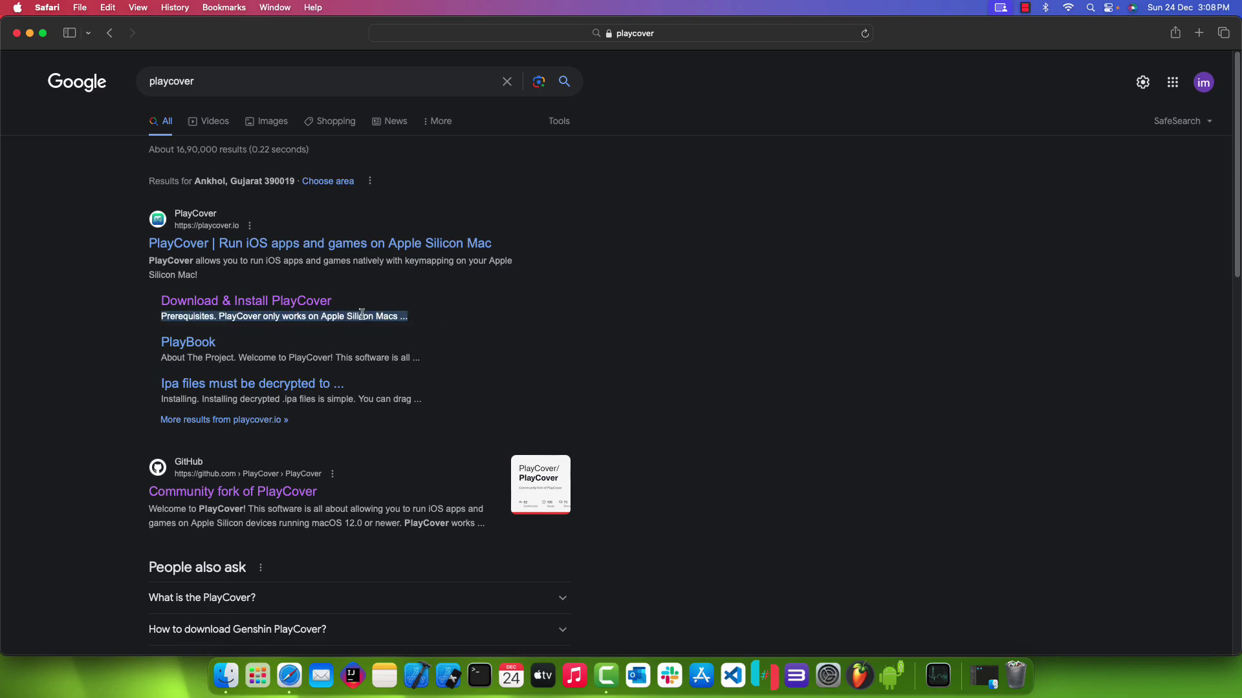
pyautogui.click(282, 310)
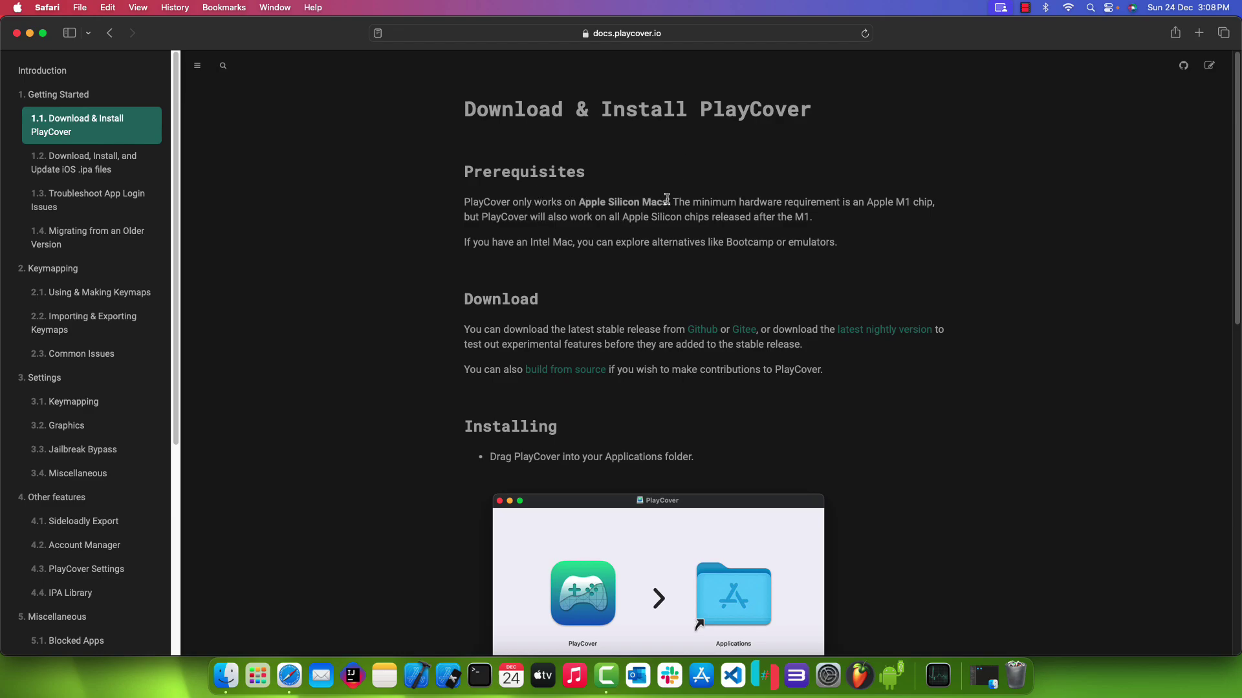
pyautogui.moveTo(667, 199); pyautogui.dragTo(463, 202)
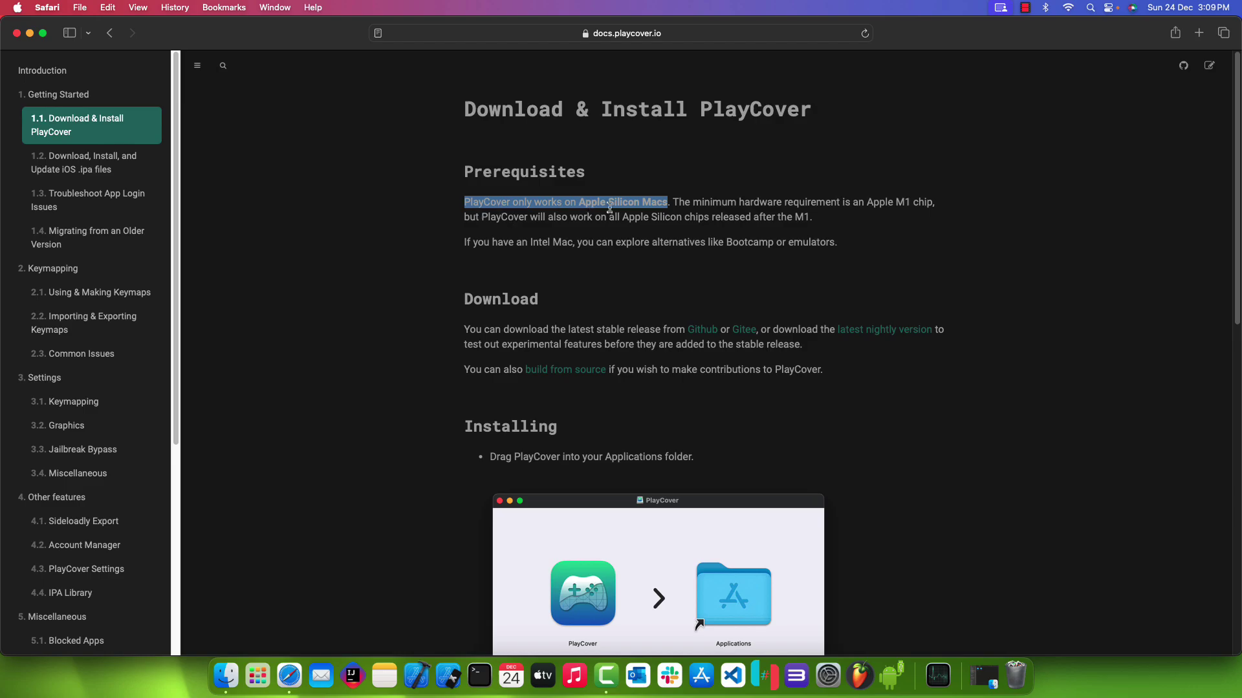
pyautogui.click(887, 272)
pyautogui.moveTo(673, 202); pyautogui.dragTo(935, 200)
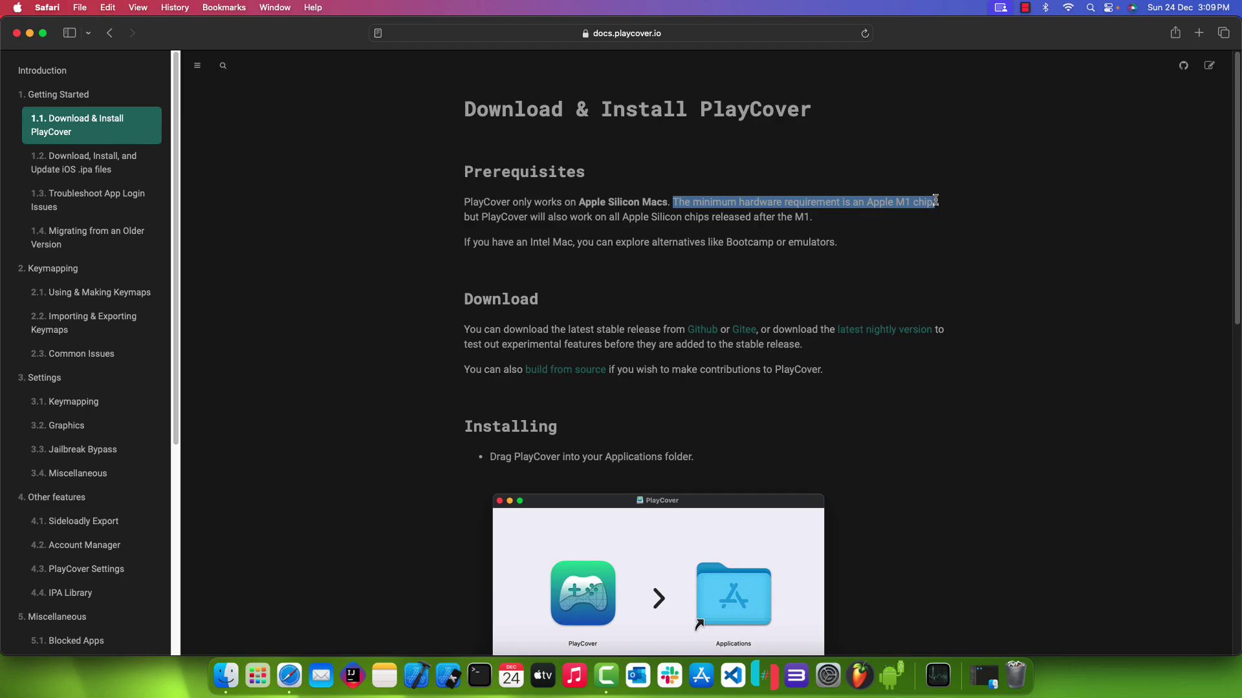
pyautogui.click(918, 242)
pyautogui.scroll(-1, 773, 262)
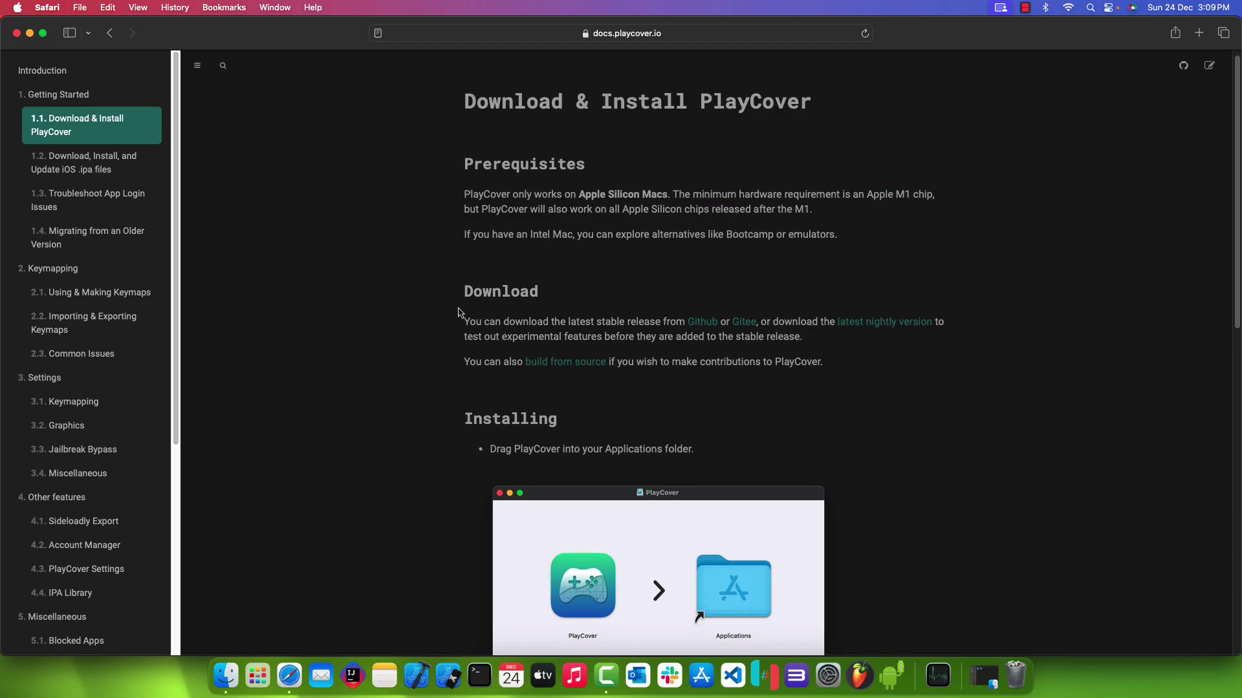
pyautogui.moveTo(463, 292); pyautogui.dragTo(561, 289)
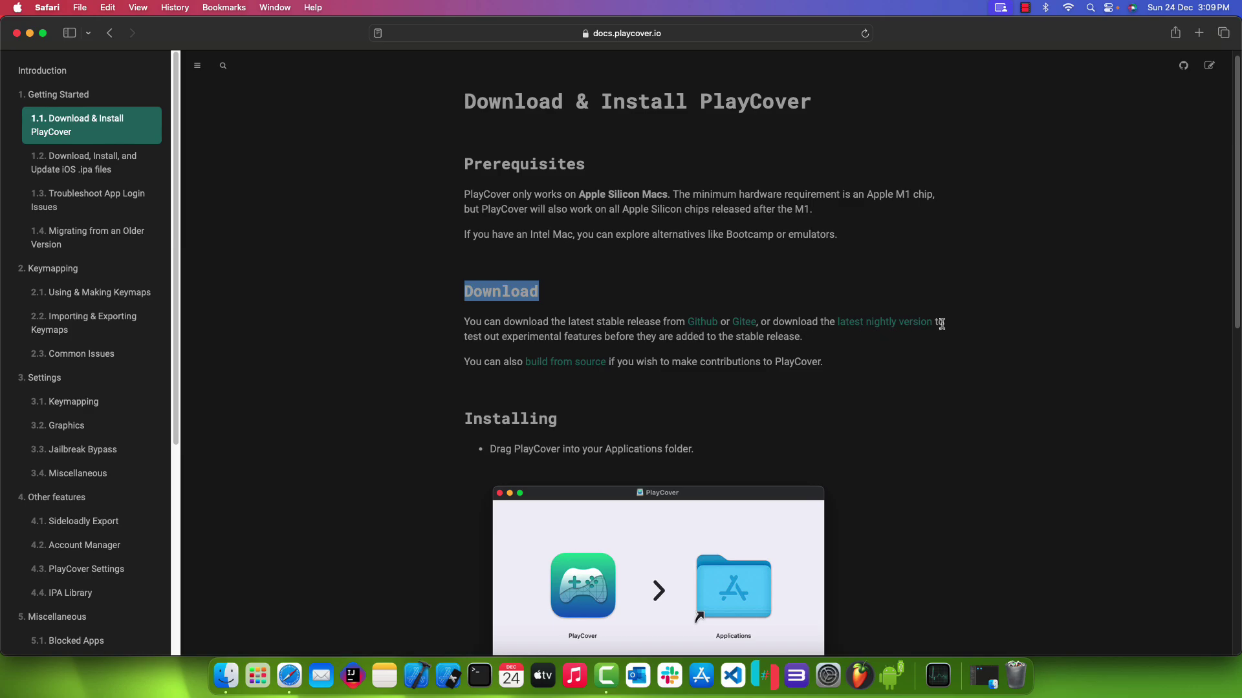
pyautogui.click(642, 344)
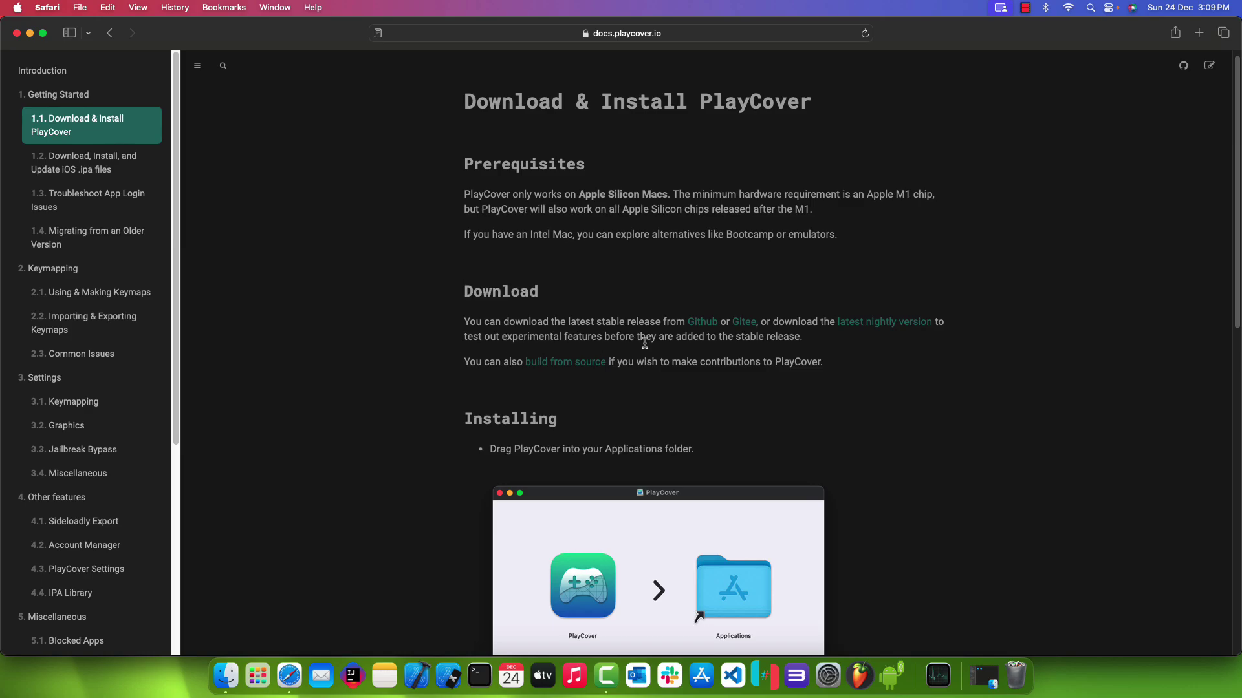
# Download PlayCover_3.0.0-beta.2.dmg from the GitHub 3.0.0 Beta 2 release assets and reveal it in Finder
pyautogui.click(703, 323)
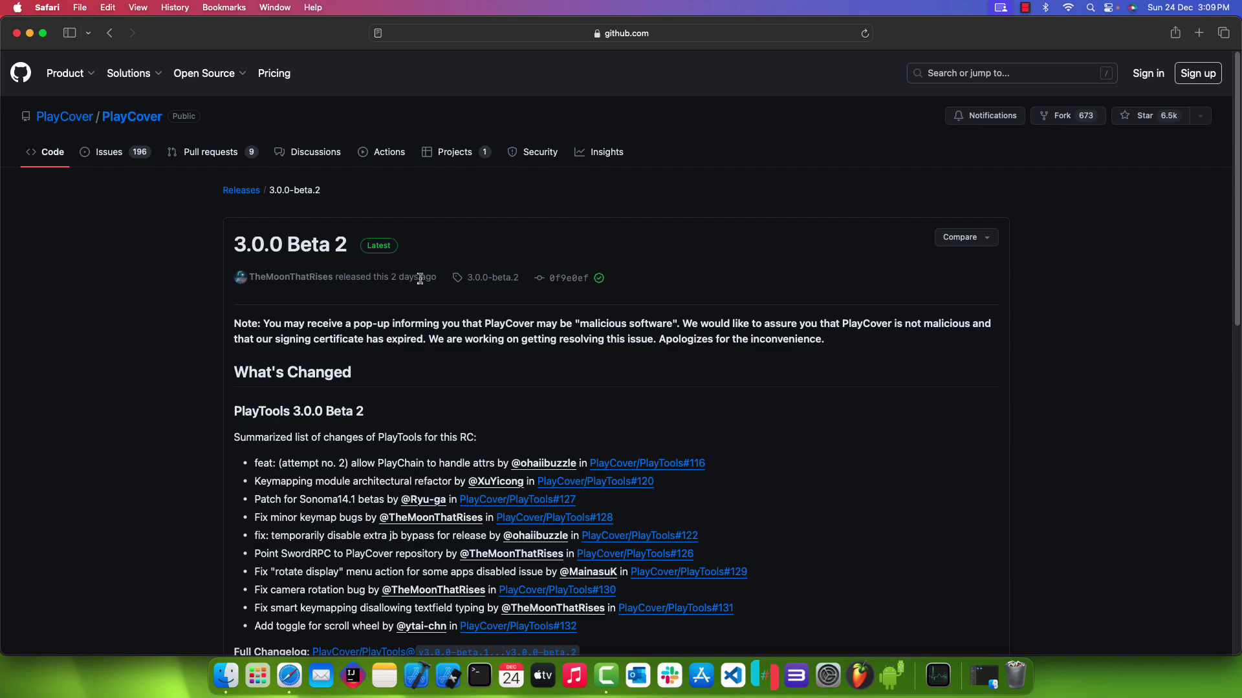
pyautogui.moveTo(317, 281)
pyautogui.scroll(-10, 244, 354)
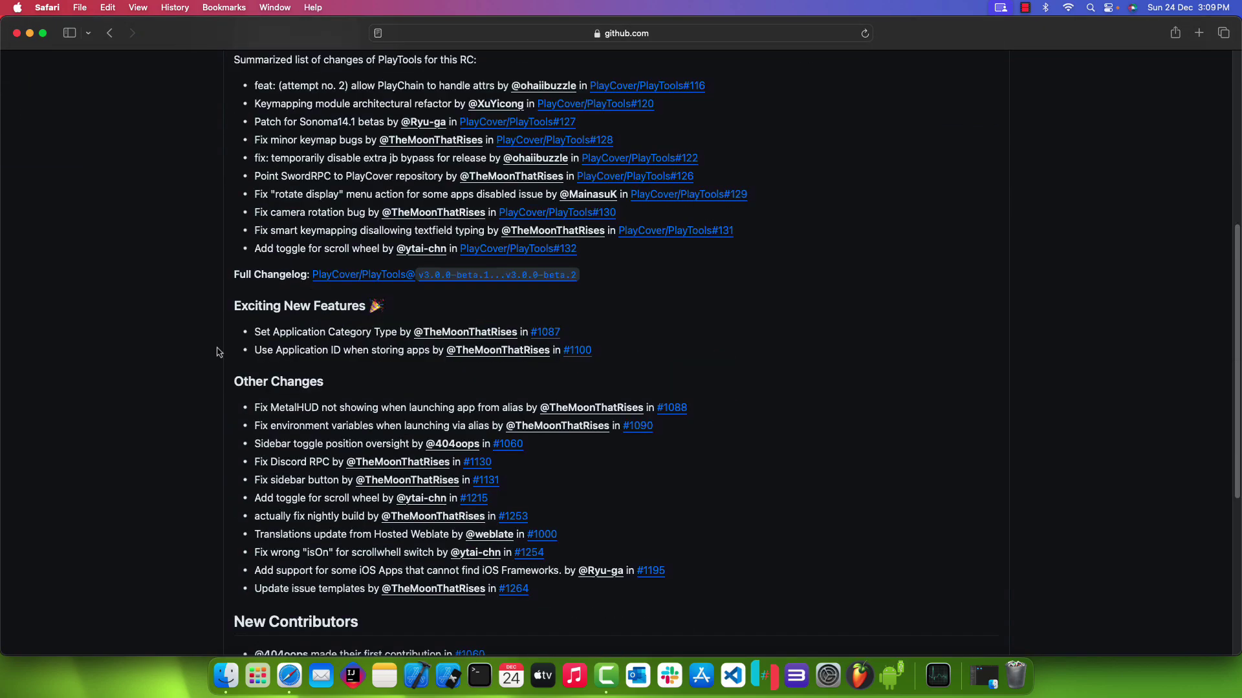
pyautogui.scroll(-10, 218, 352)
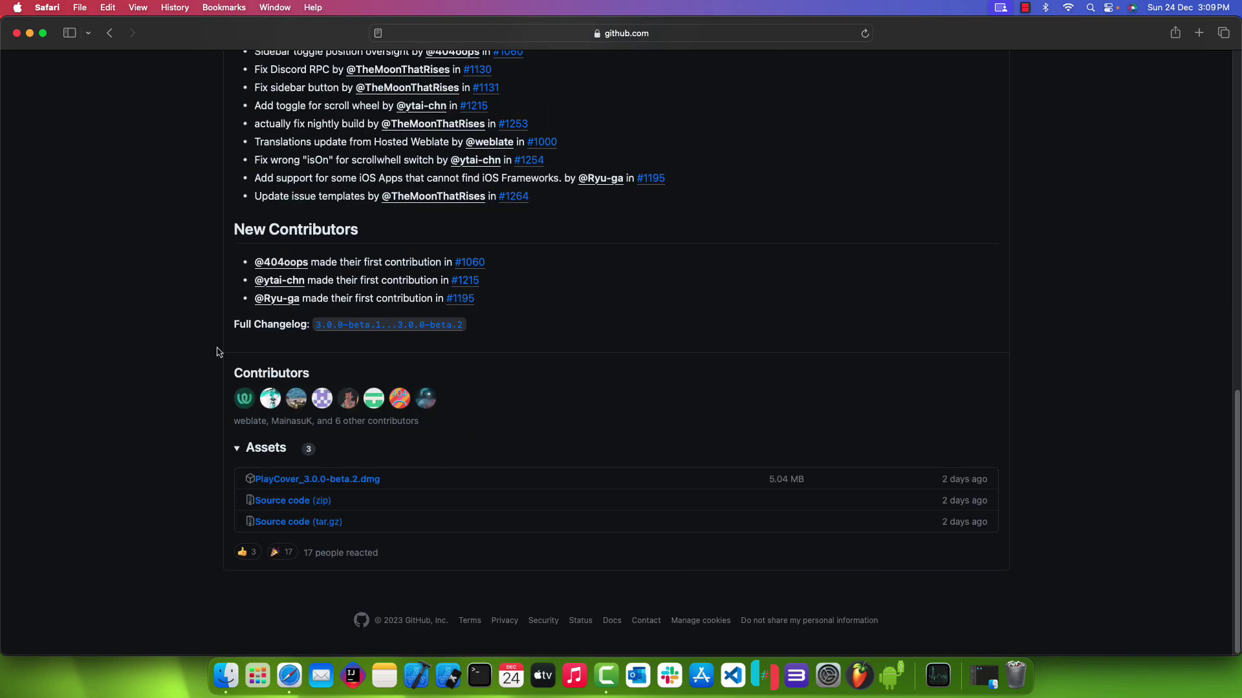
pyautogui.click(238, 453)
pyautogui.click(246, 527)
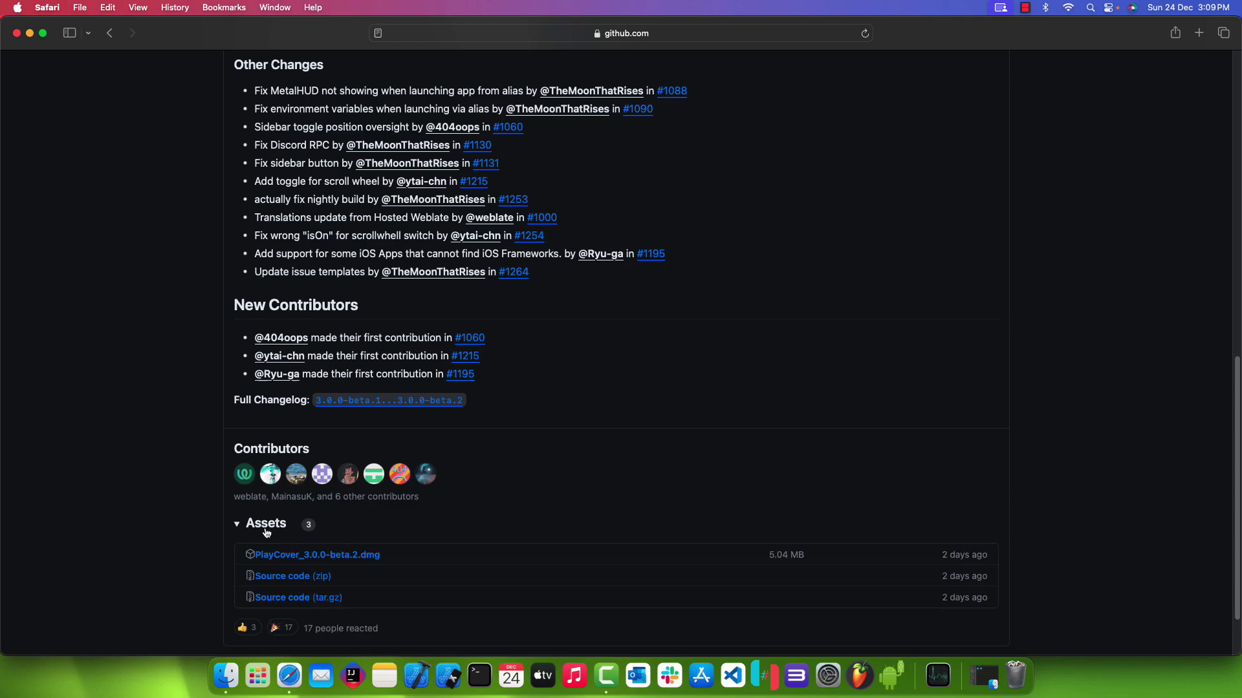
pyautogui.scroll(-2, 447, 501)
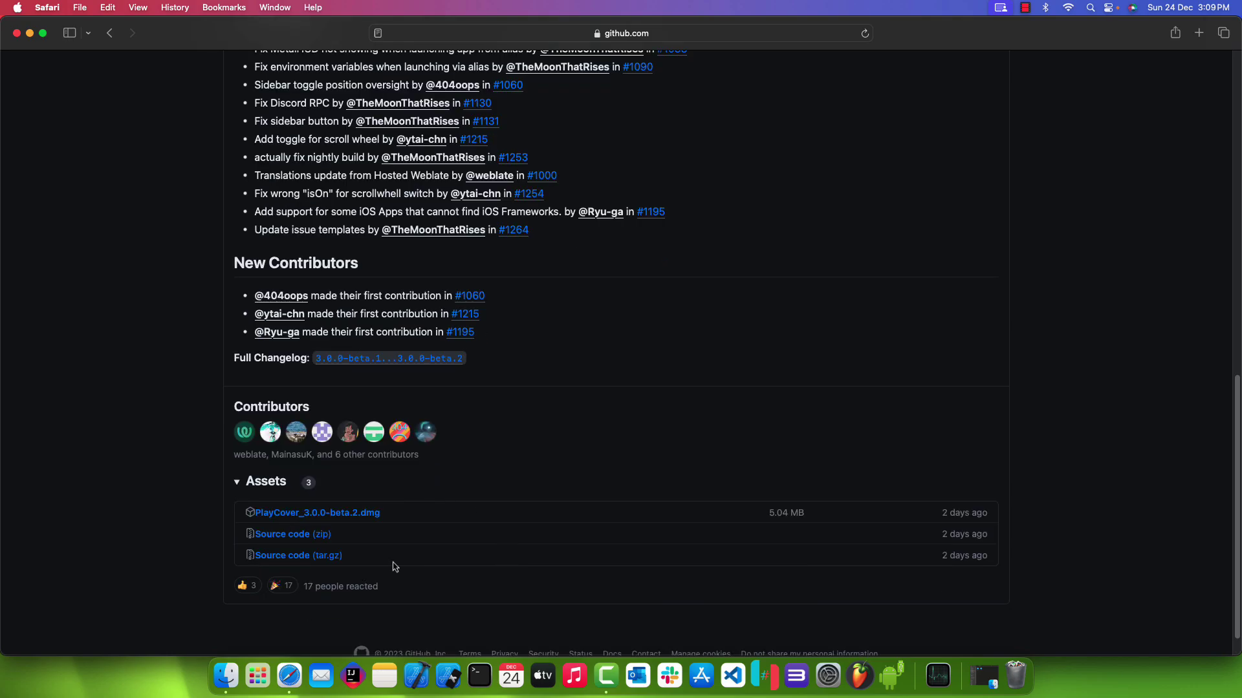
pyautogui.click(344, 517)
pyautogui.click(1151, 32)
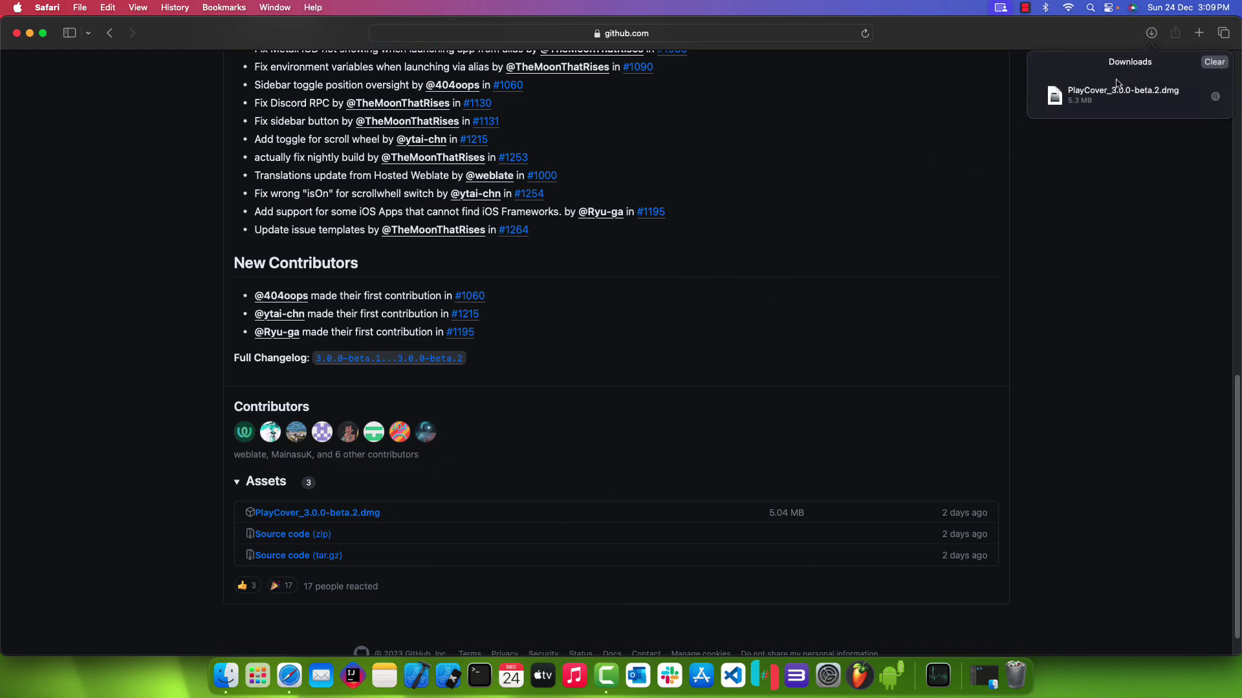
pyautogui.click(1215, 97)
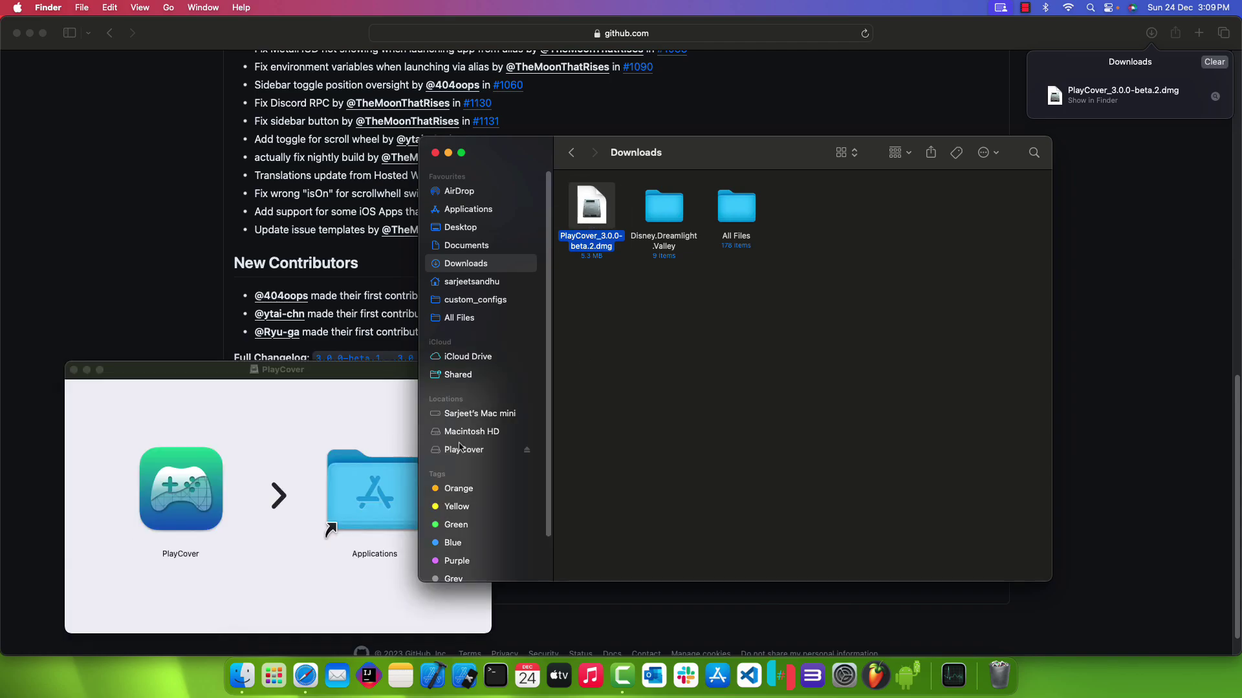
# Copy PlayCover from the disk image into Applications, close the disk-image window, and open Applications
pyautogui.moveTo(309, 383); pyautogui.dragTo(536, 242)
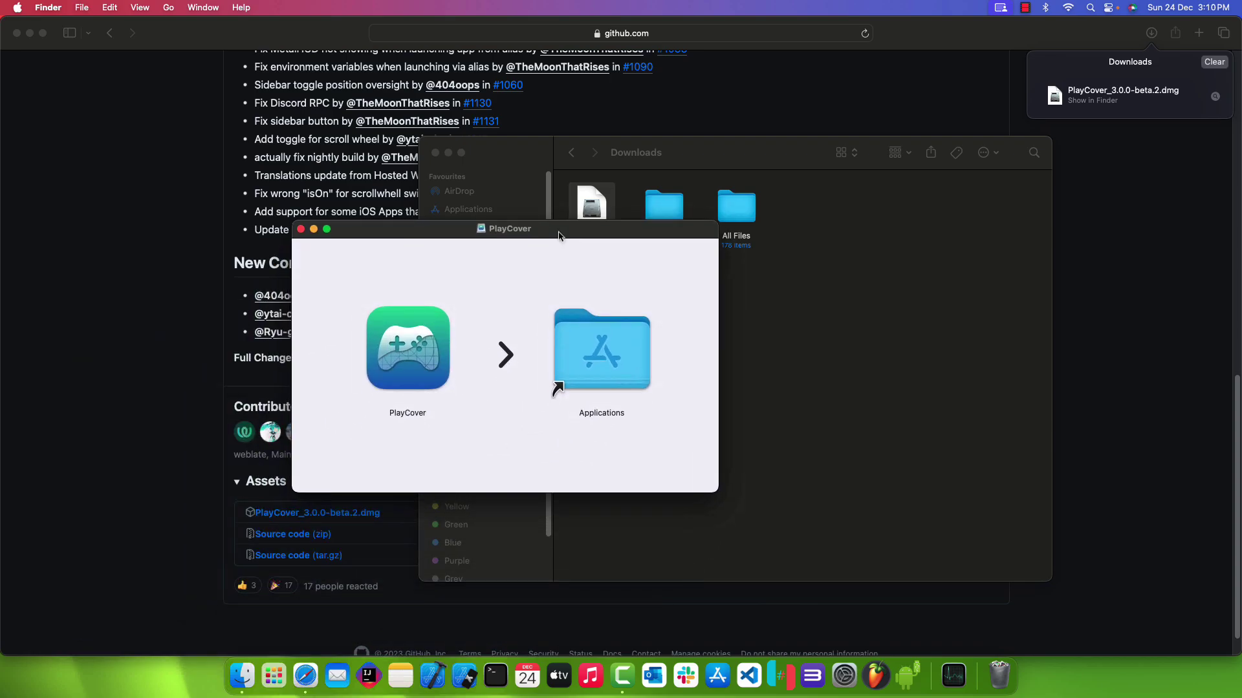
pyautogui.moveTo(397, 349); pyautogui.dragTo(570, 354)
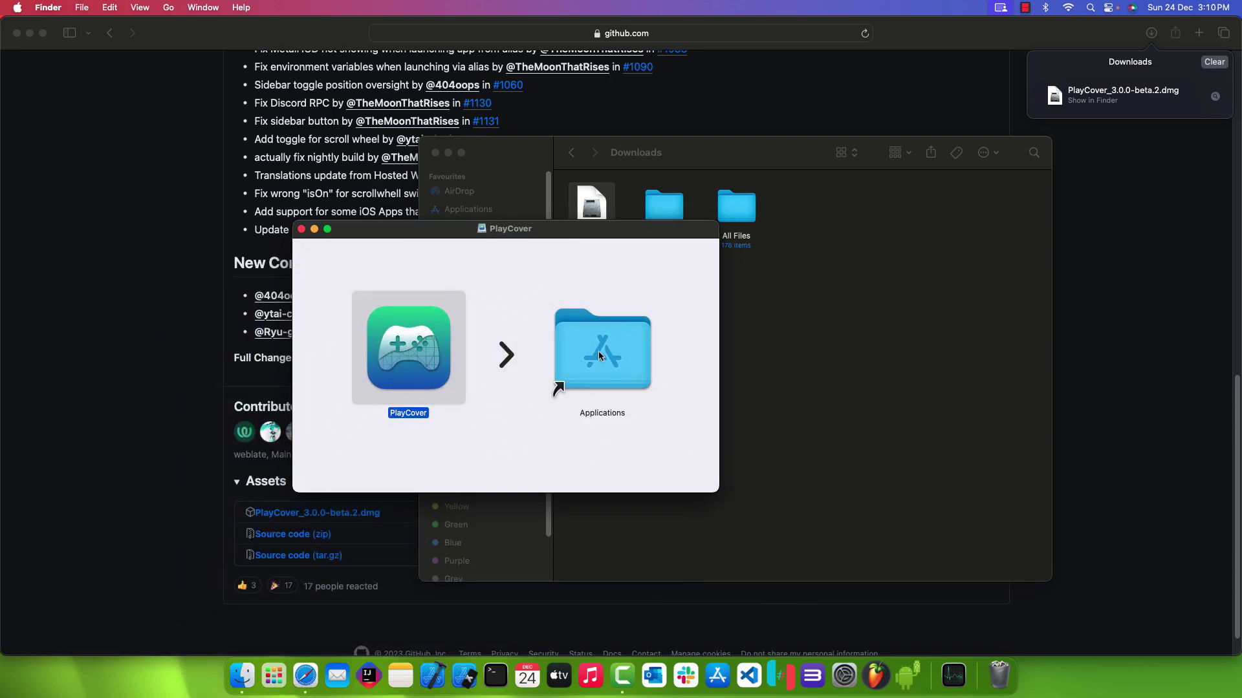
pyautogui.click(302, 229)
pyautogui.click(493, 210)
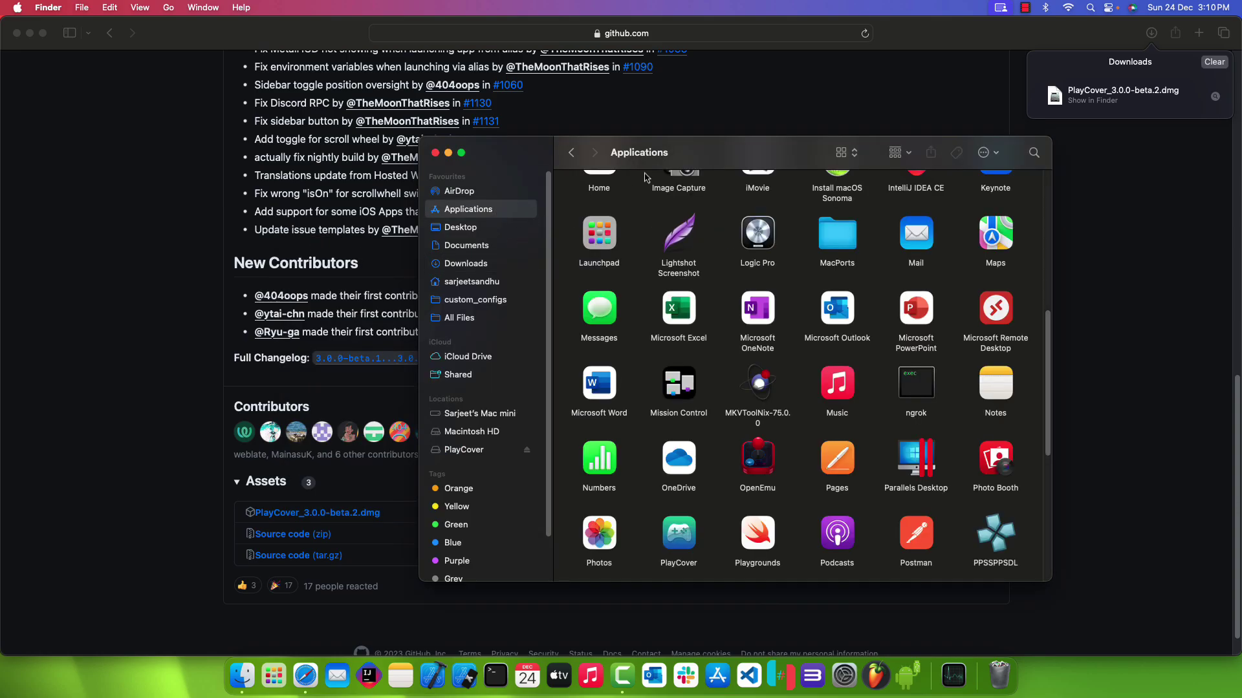
pyautogui.click(580, 124)
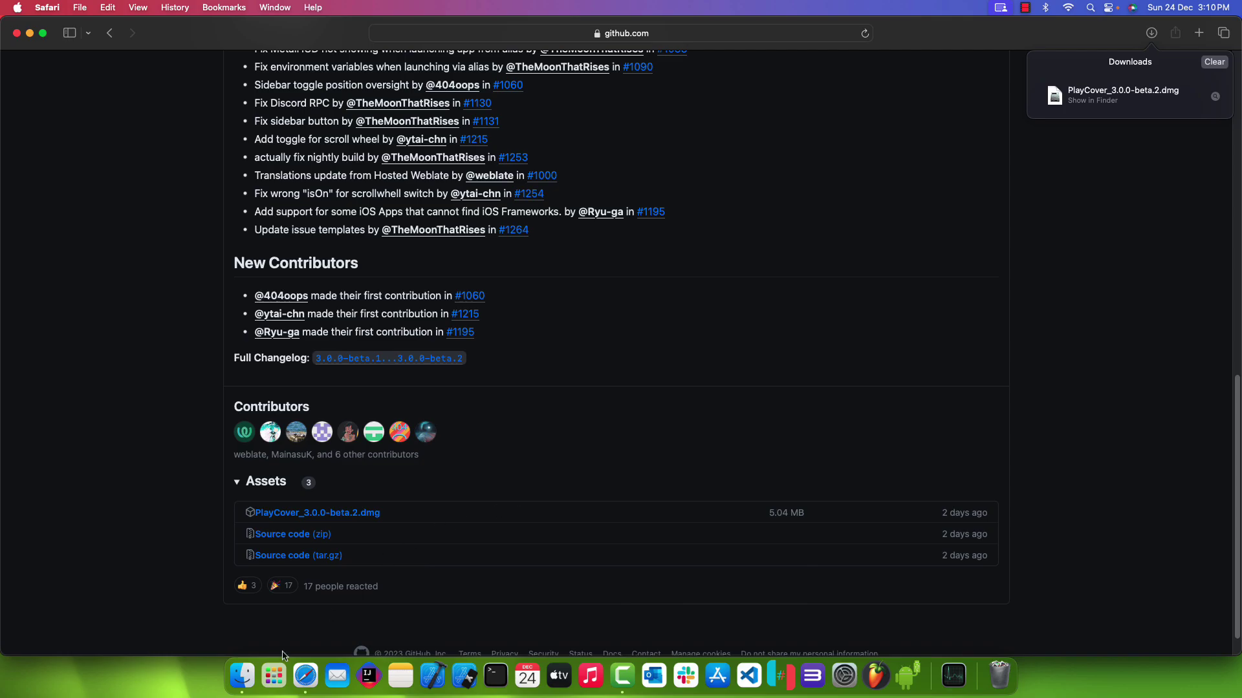
# Select PlayCover in the Applications folder and try opening it from its context menu
pyautogui.click(205, 659)
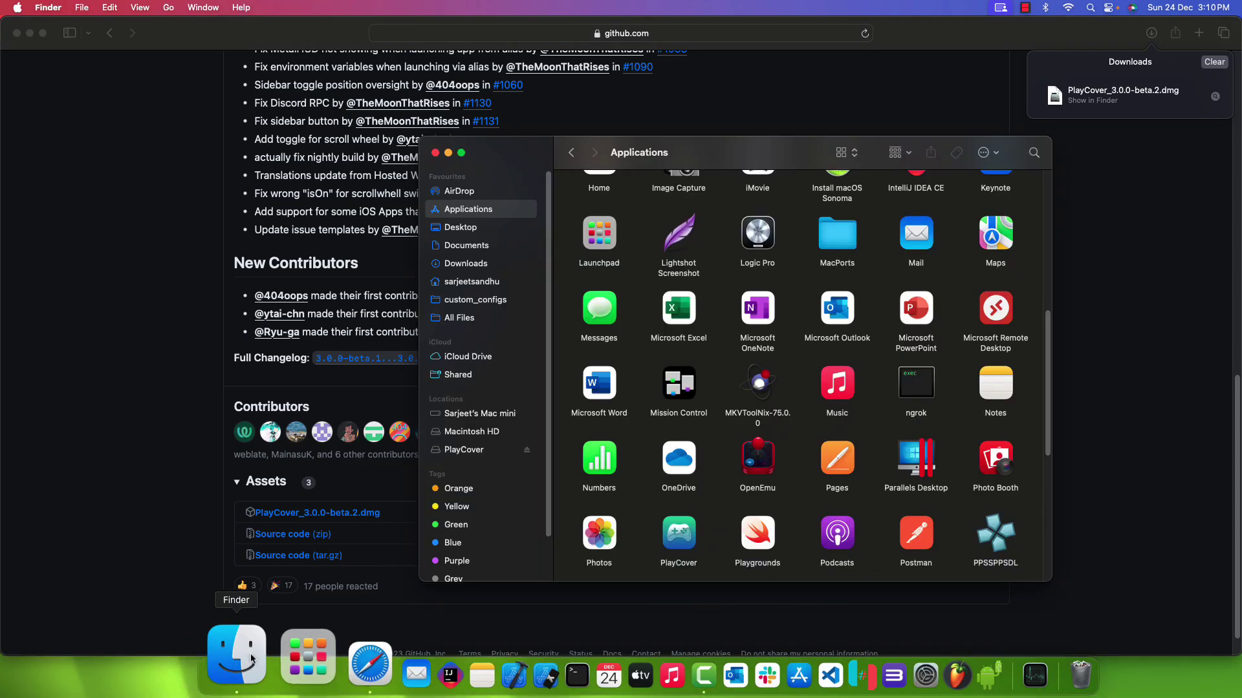
pyautogui.moveTo(698, 151); pyautogui.dragTo(522, 132)
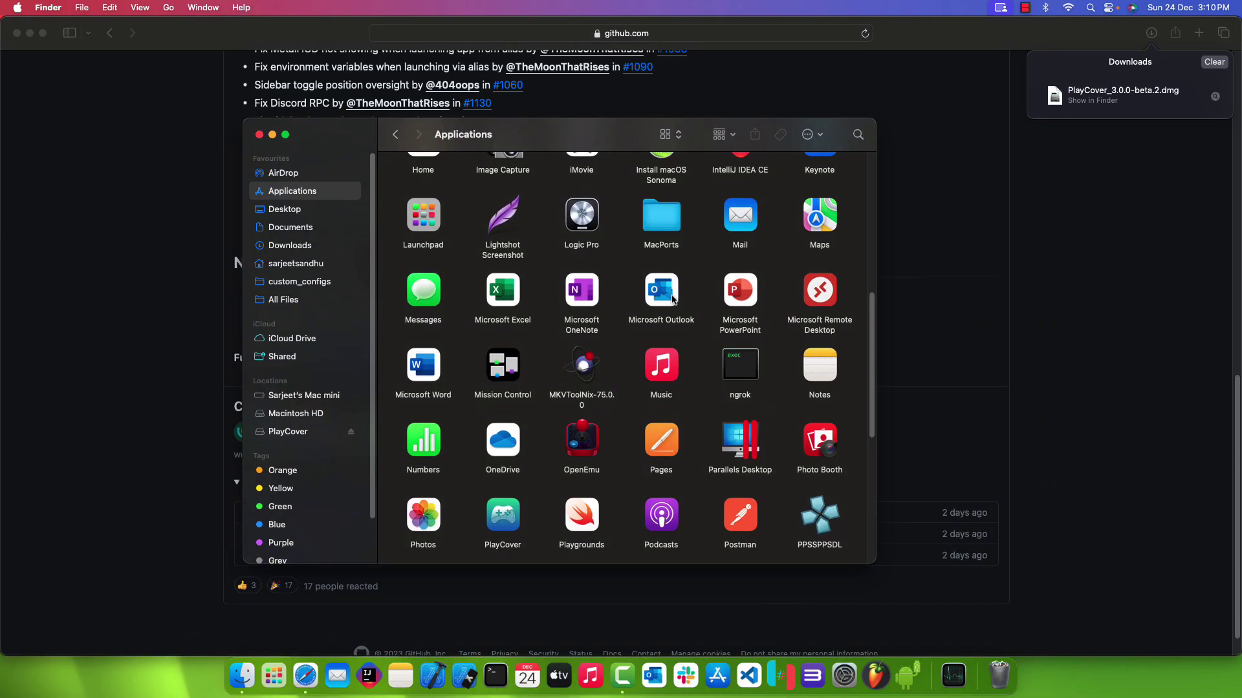
pyautogui.scroll(-10, 674, 299)
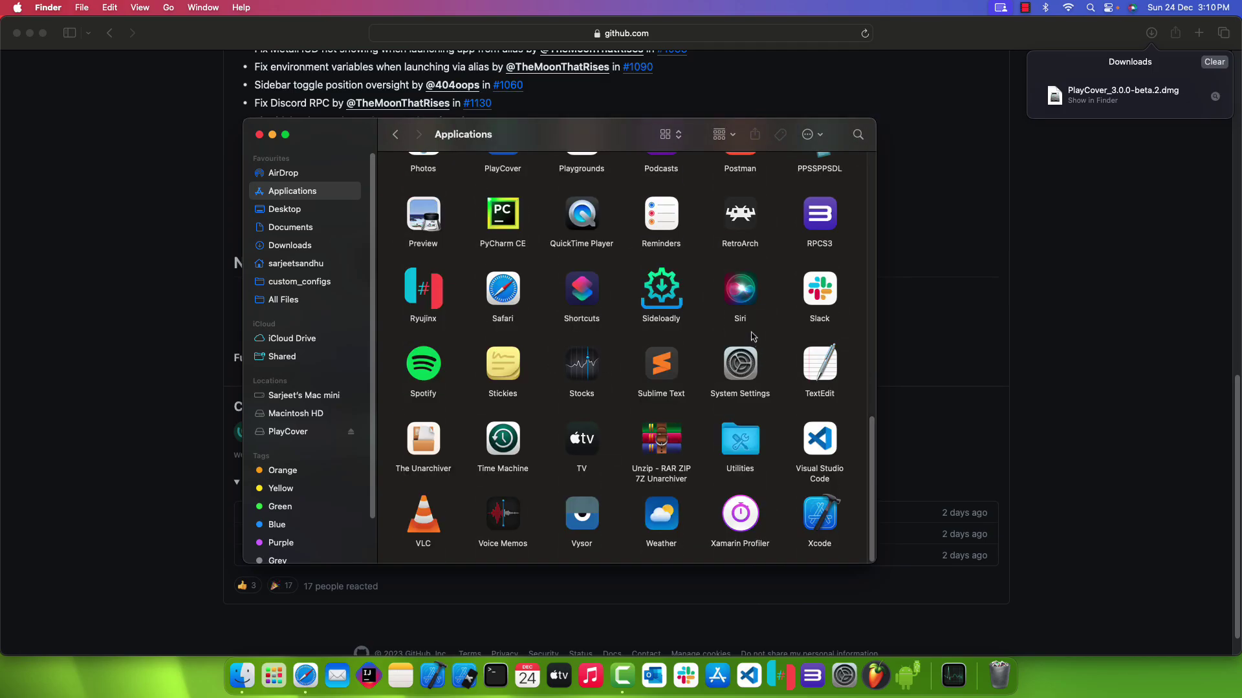
pyautogui.scroll(2, 790, 379)
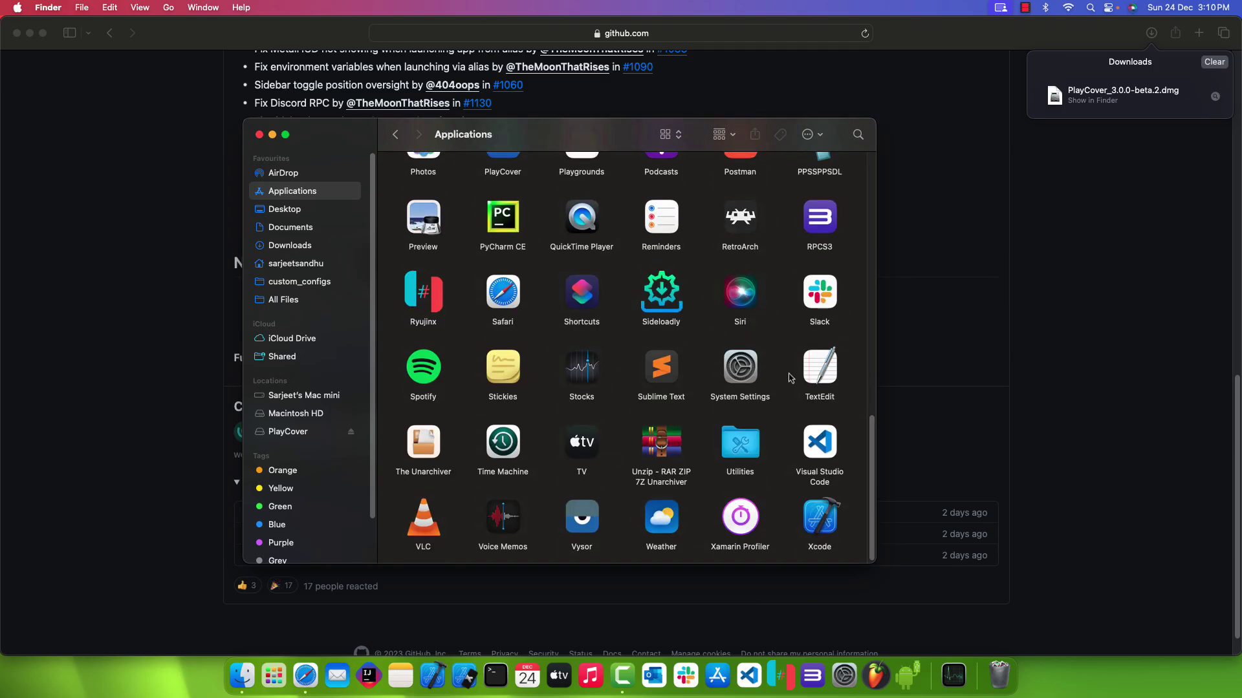
pyautogui.scroll(1, 614, 291)
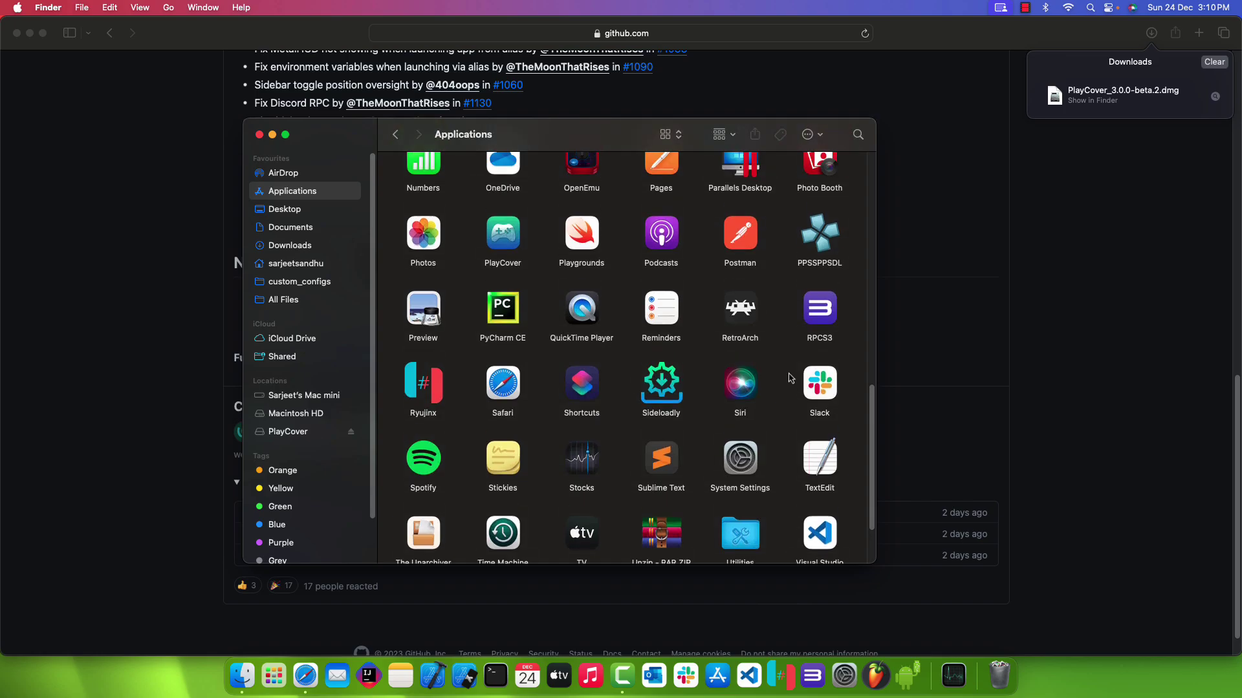
pyautogui.click(514, 244)
pyautogui.rightClick(517, 250)
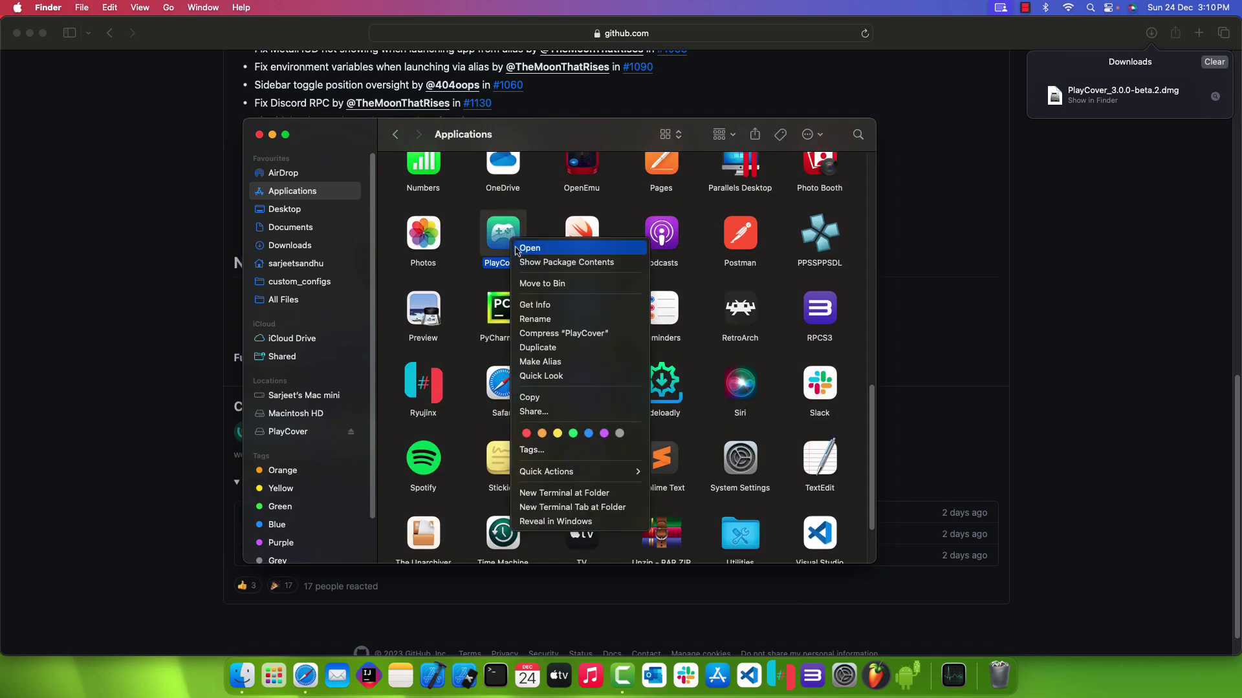
pyautogui.click(531, 250)
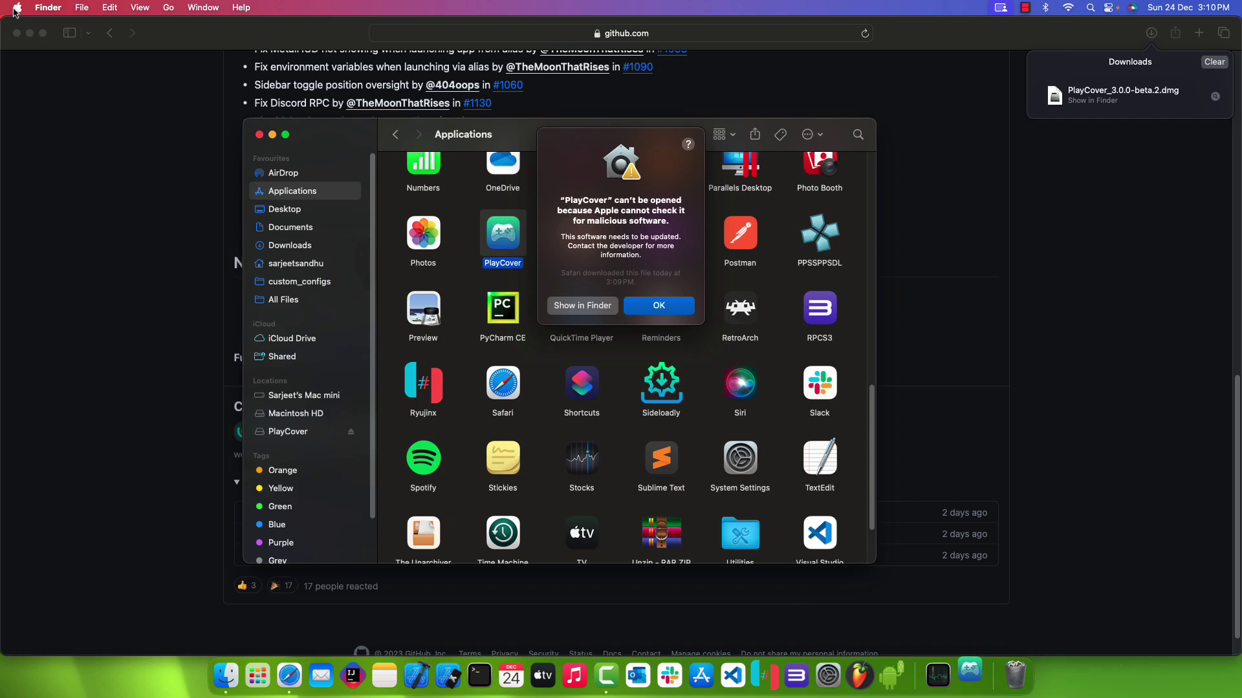
# Dismiss the cannot-be-opened warning, then open PlayCover anyway and confirm the unverified-developer prompt
pyautogui.click(658, 305)
pyautogui.rightClick(499, 241)
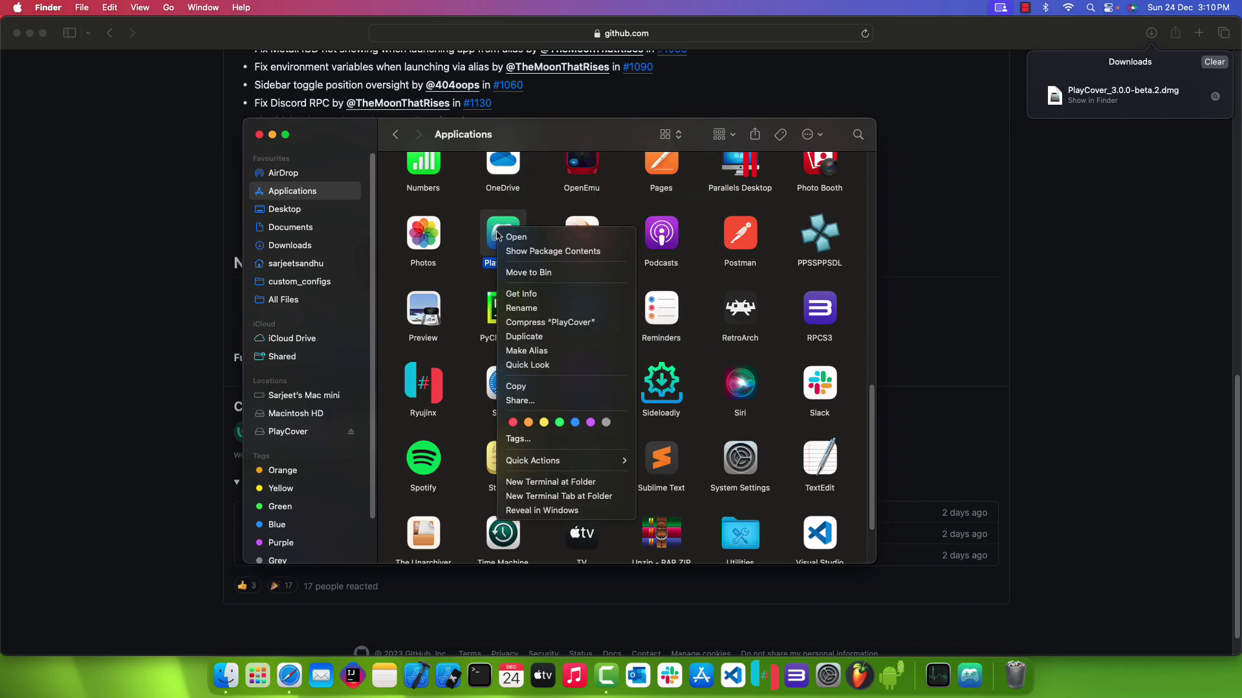
pyautogui.click(513, 237)
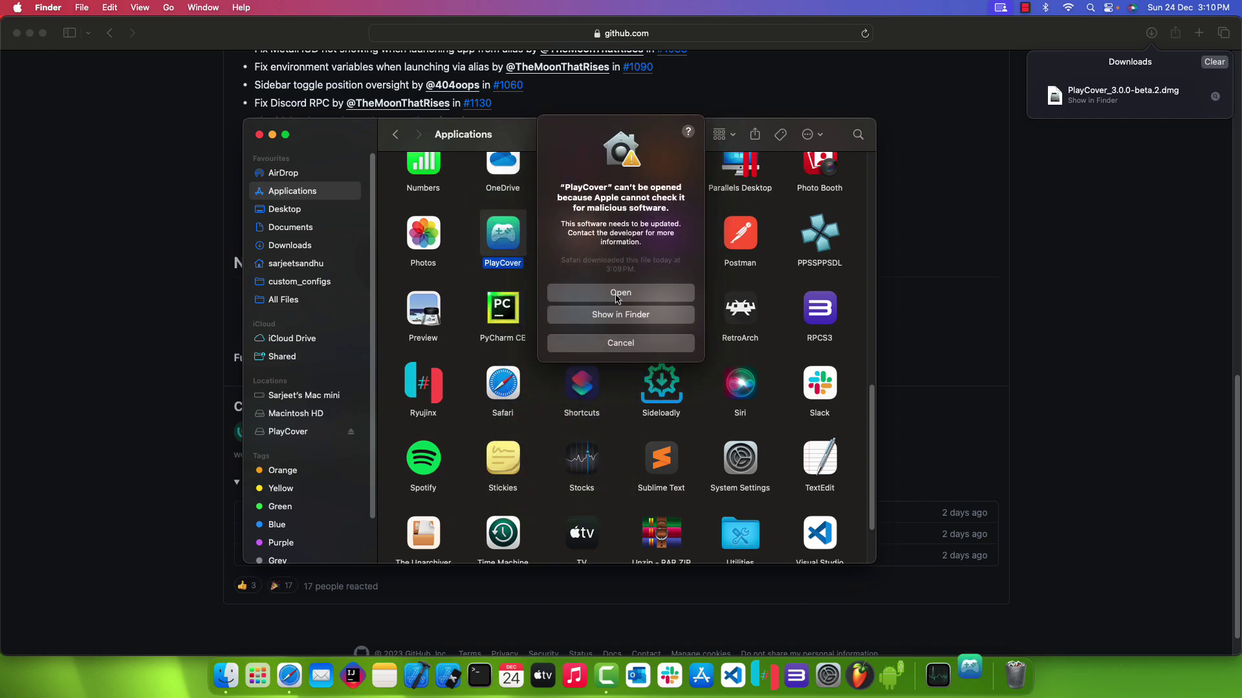
pyautogui.click(616, 296)
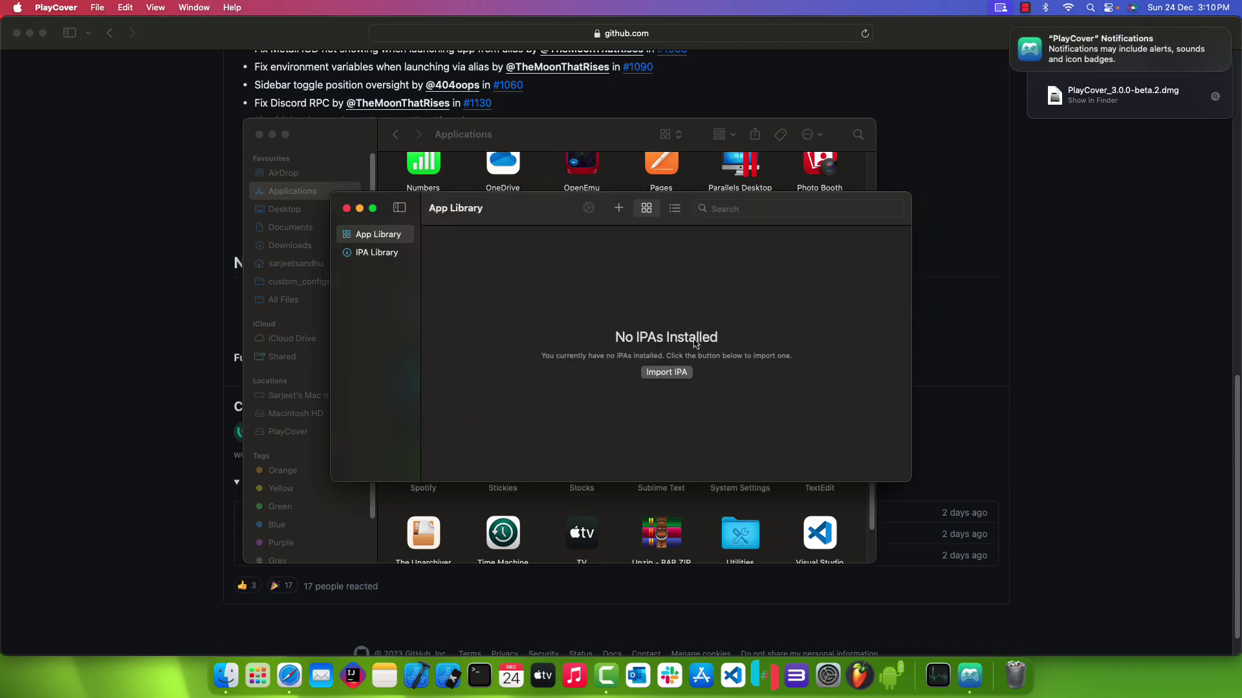
# Close the Applications window, minimise the GitHub browser window, and move PlayCover's window up
pyautogui.moveTo(531, 207); pyautogui.dragTo(514, 171)
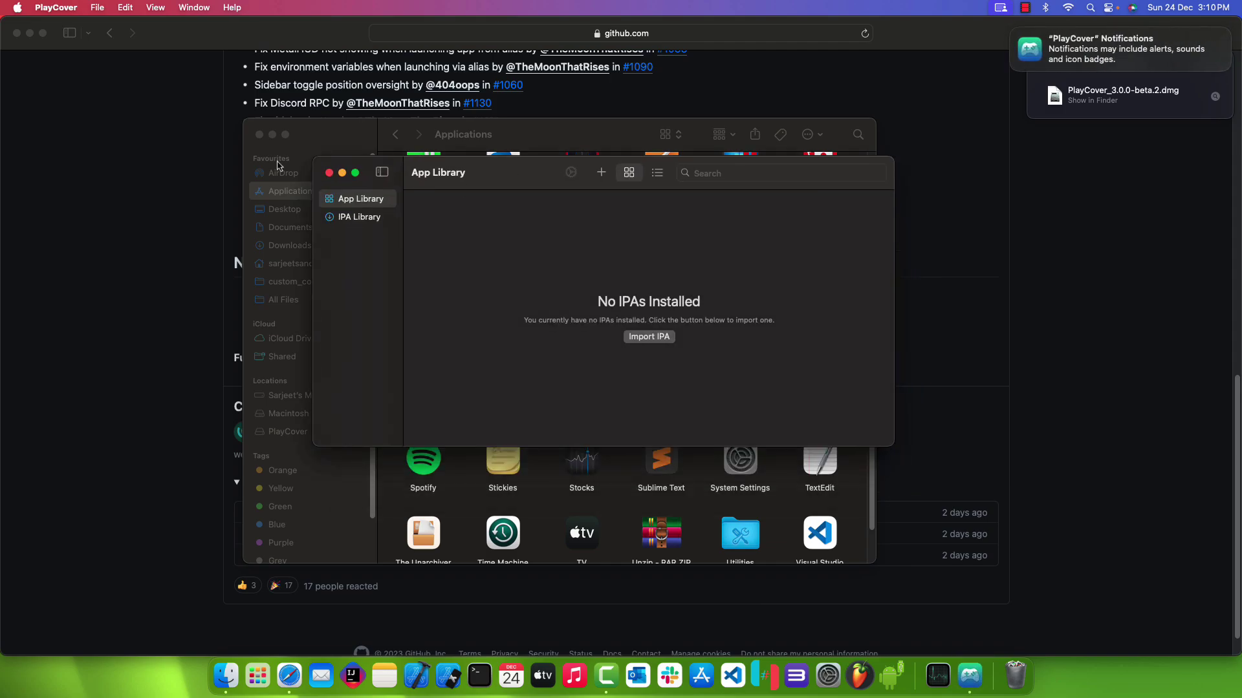
pyautogui.click(260, 134)
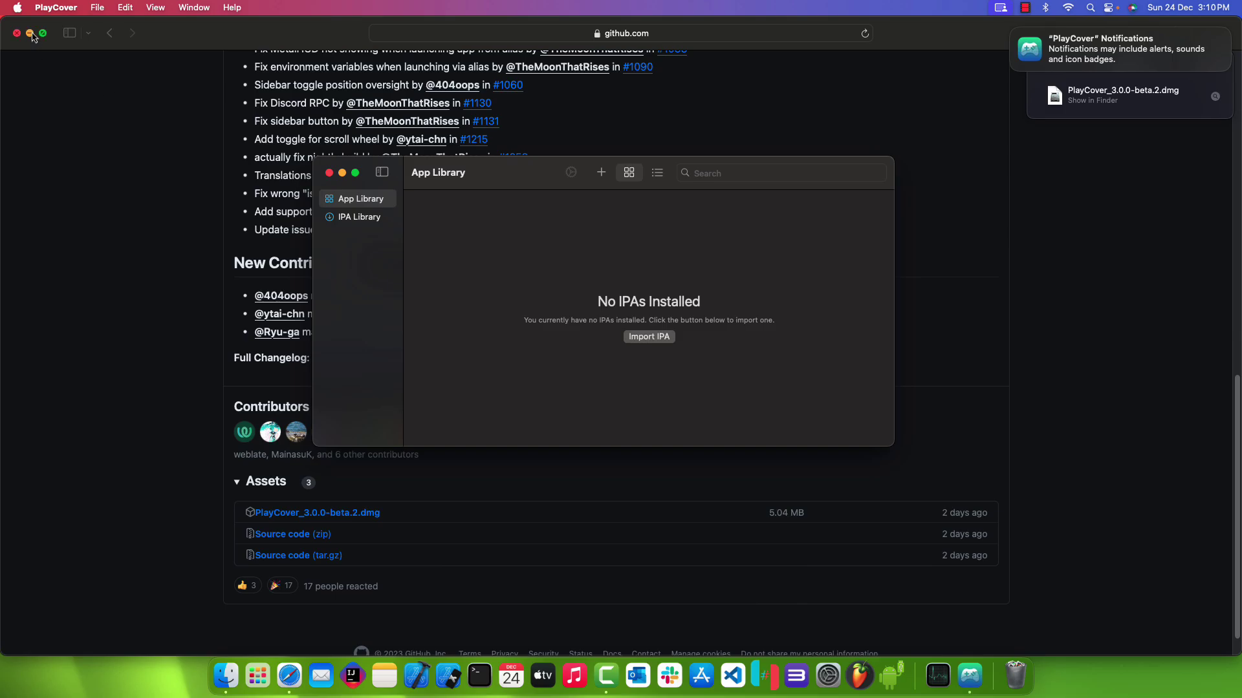
pyautogui.moveTo(503, 173); pyautogui.dragTo(504, 132)
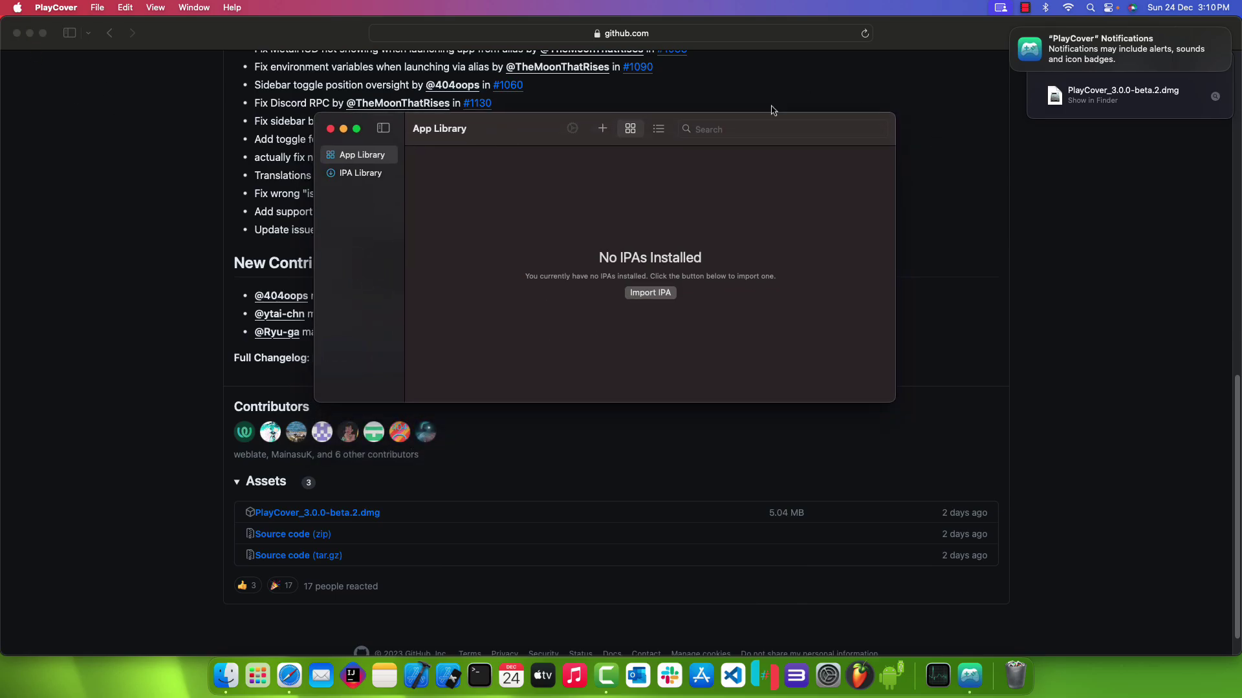
pyautogui.click(30, 33)
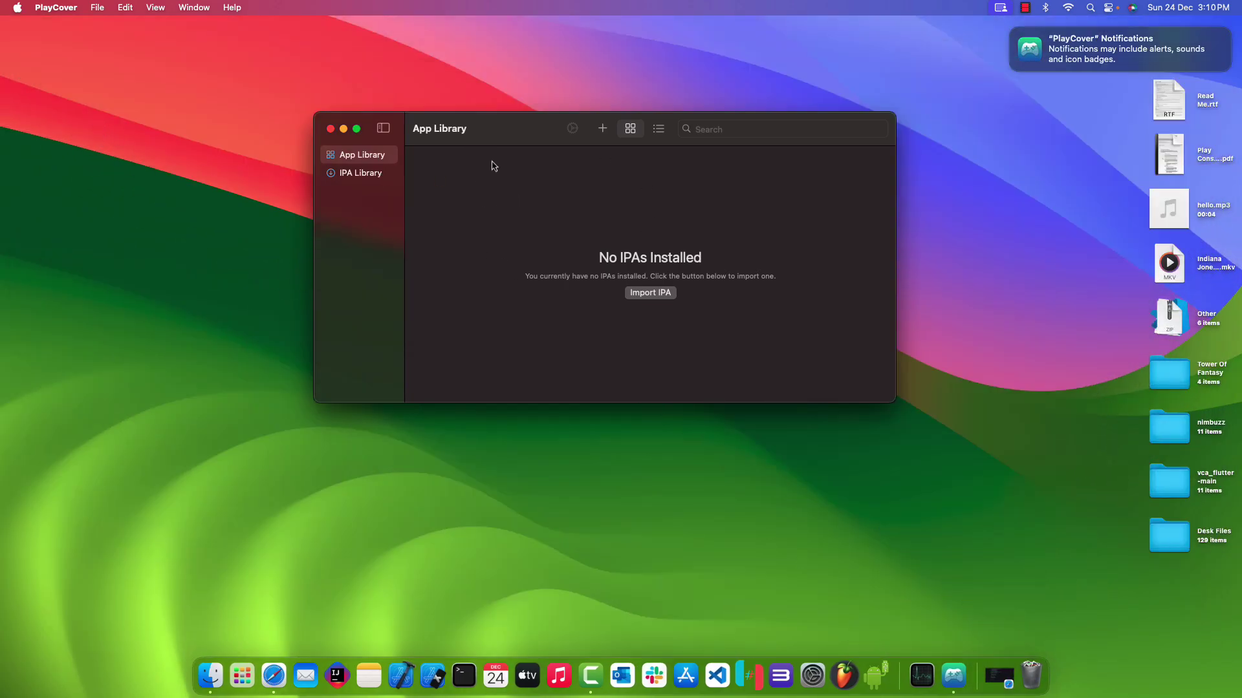
pyautogui.moveTo(535, 128); pyautogui.dragTo(495, 137)
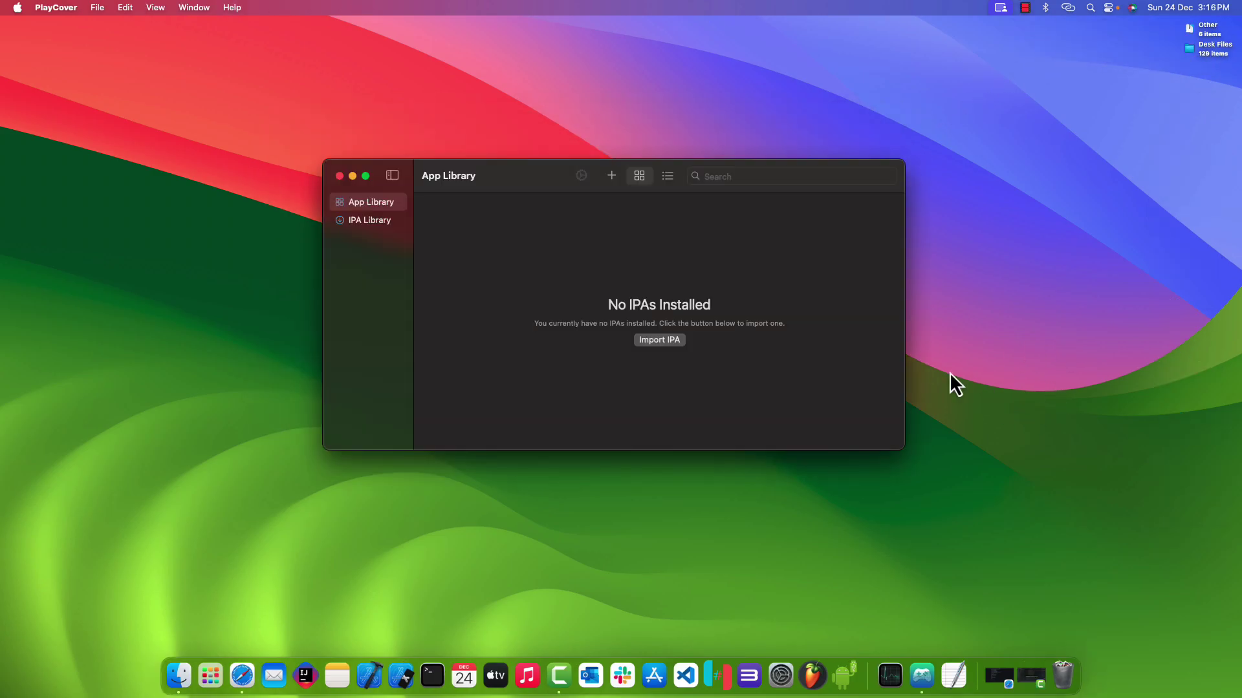
# Import the com.miHoYo GenshinImpact .ipa file from Downloads into PlayCover
pyautogui.click(659, 342)
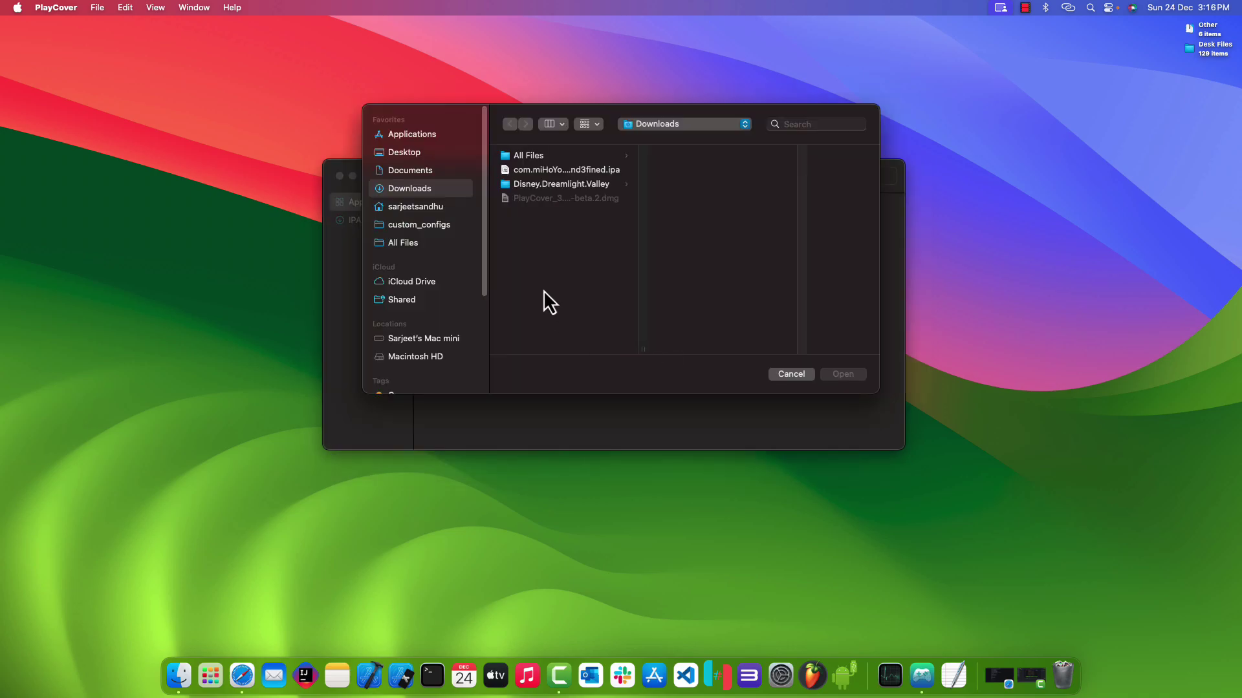
pyautogui.click(529, 172)
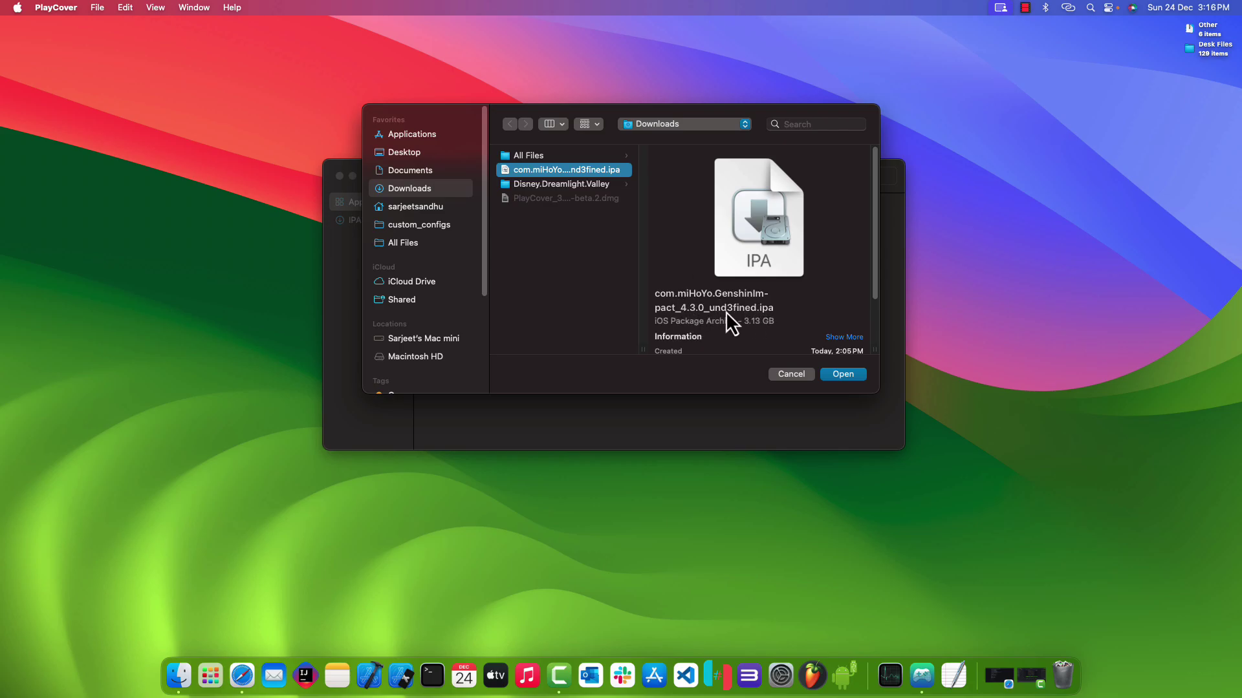
pyautogui.click(828, 378)
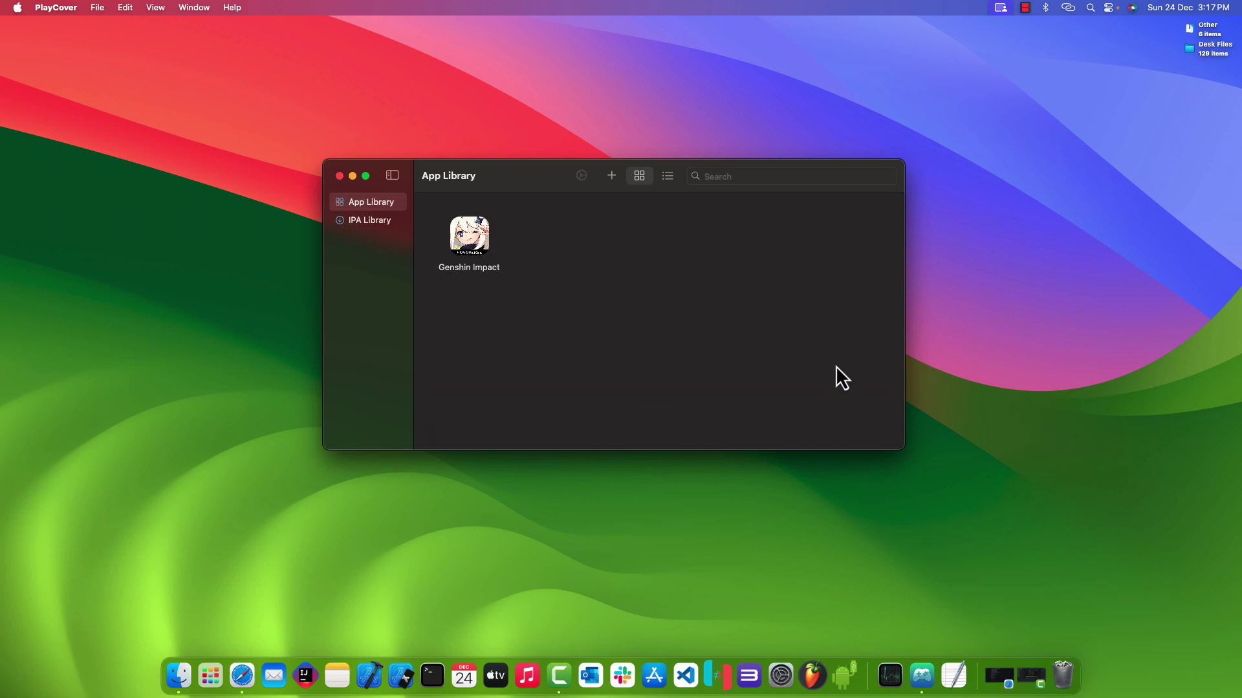
# Select the Genshin Impact icon in the App Library and launch it
pyautogui.click(375, 205)
pyautogui.click(455, 234)
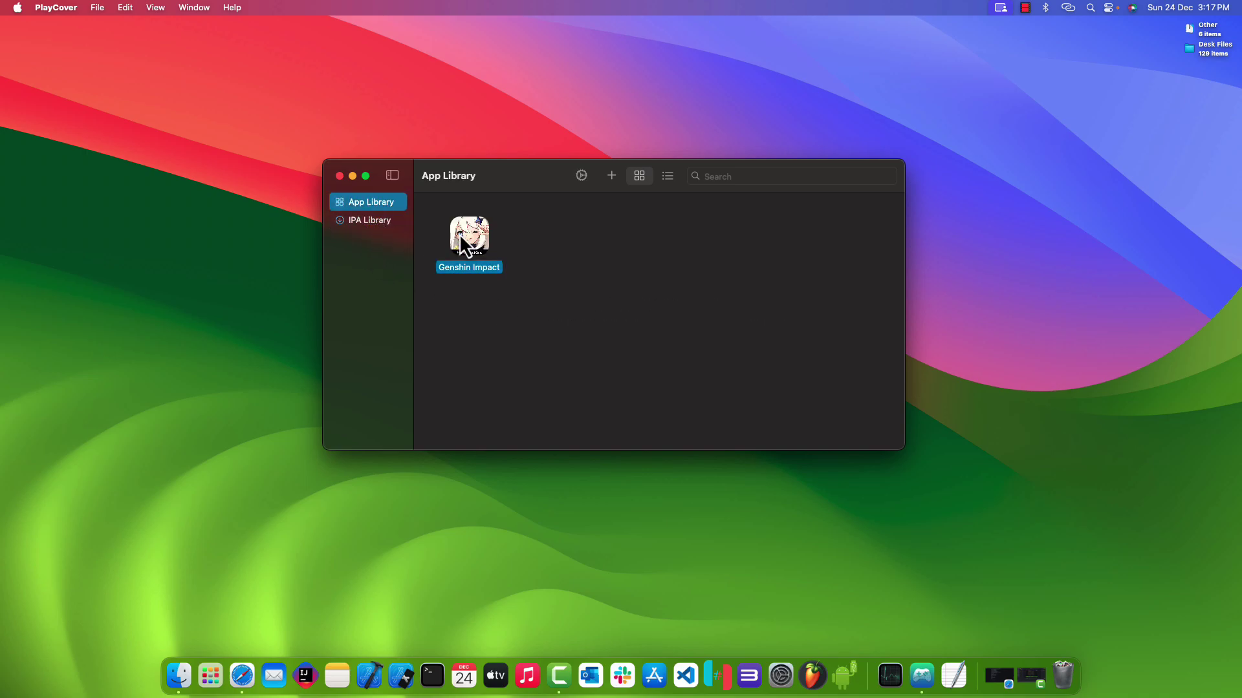
pyautogui.rightClick(459, 234)
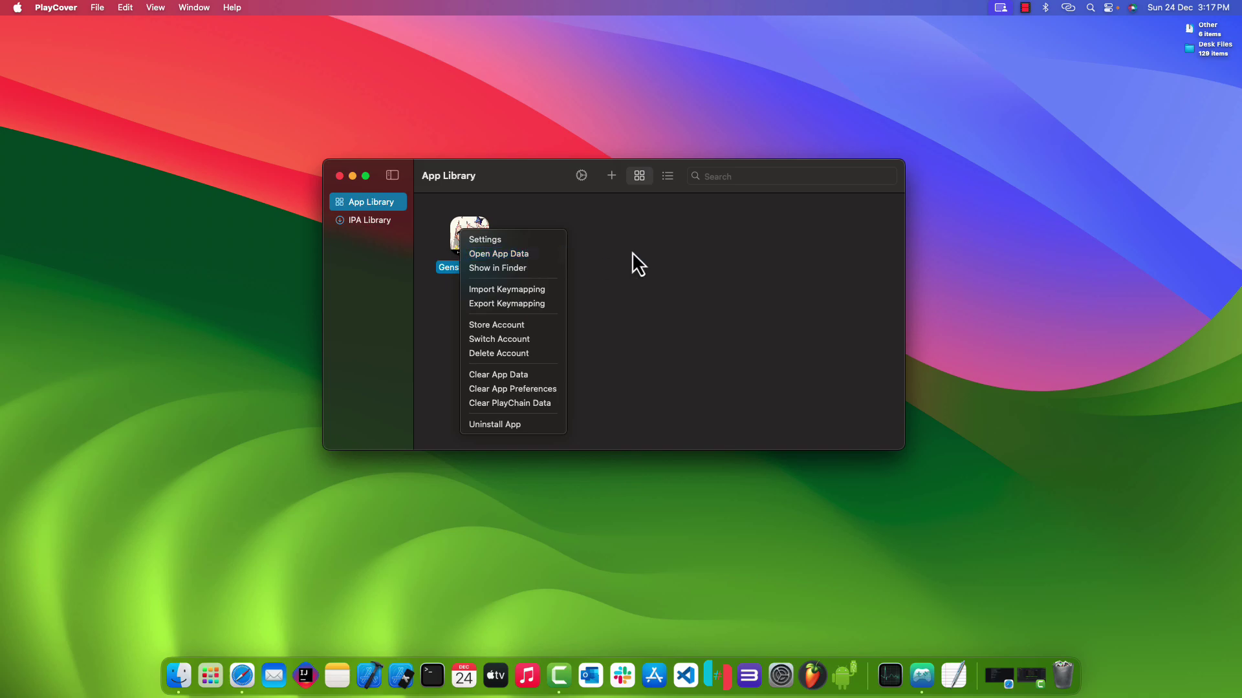
pyautogui.click(475, 247)
pyautogui.doubleClick(475, 247)
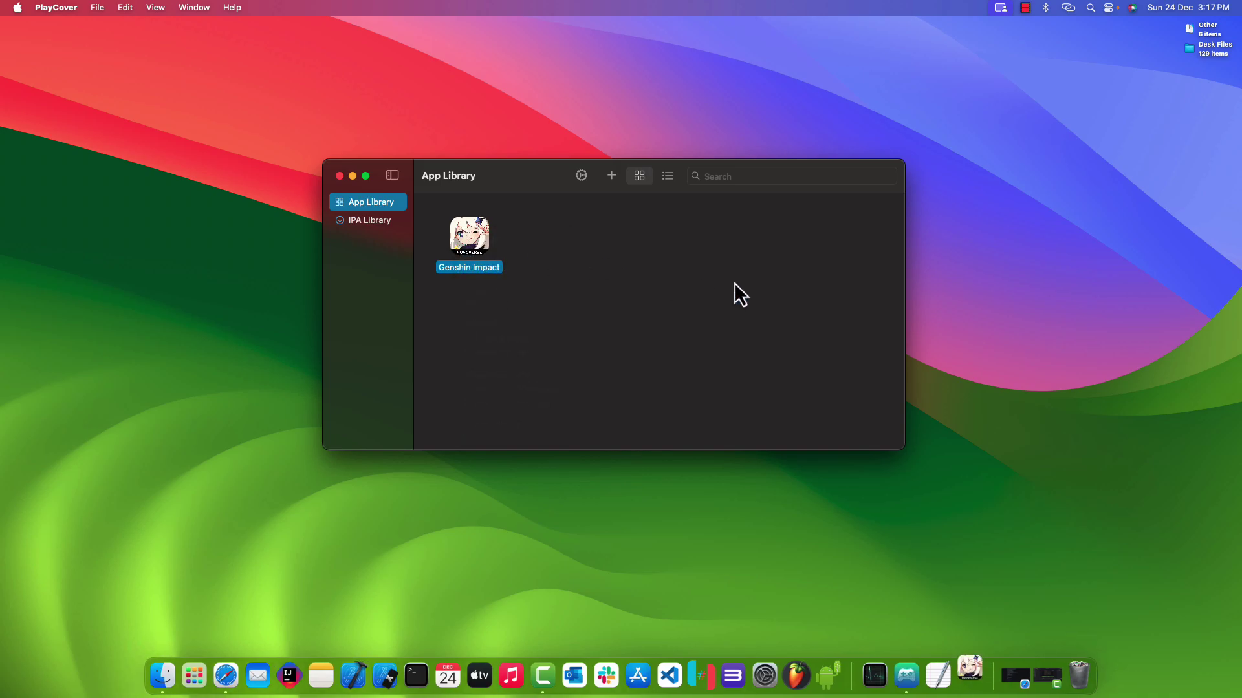